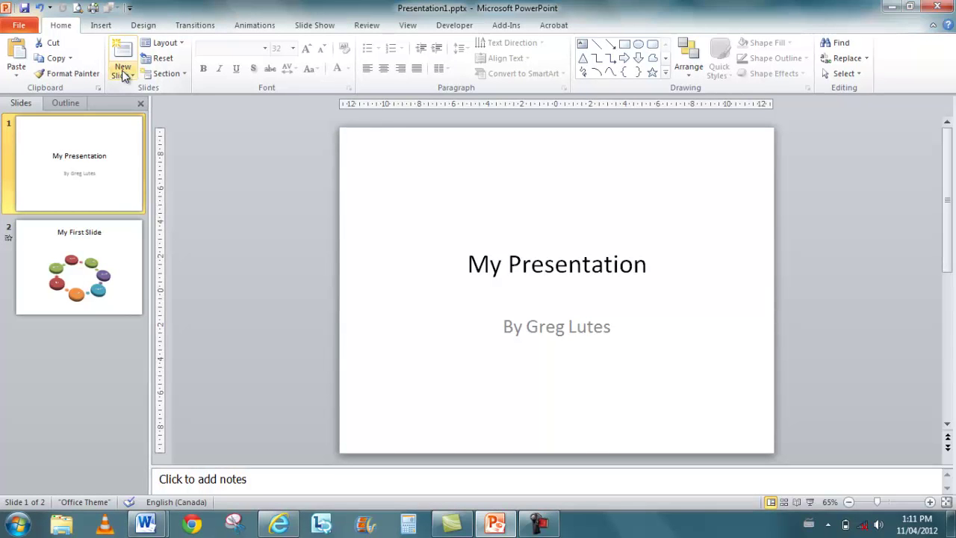
Browse the New Slide layouts, then show the layout gallery for the Title Slide.
left_click(124, 75)
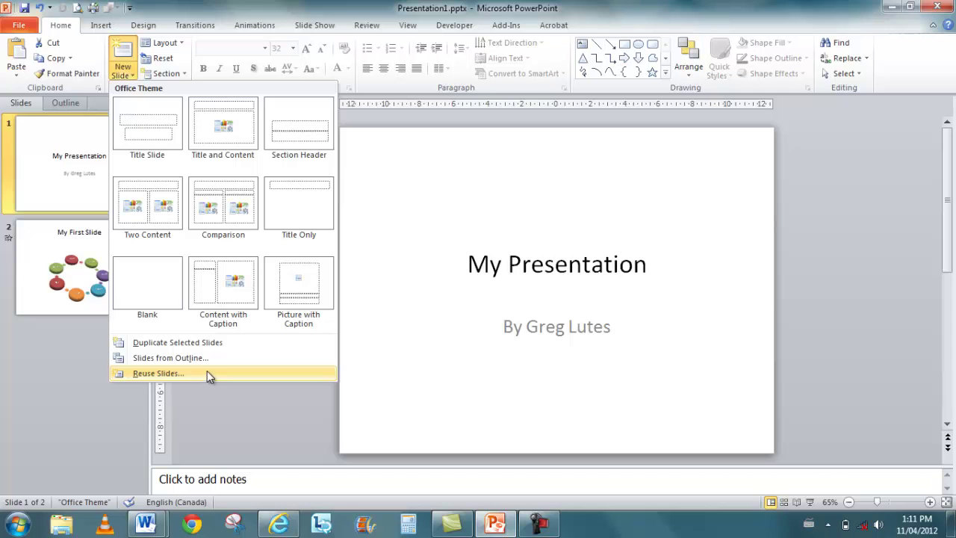
left_click(179, 43)
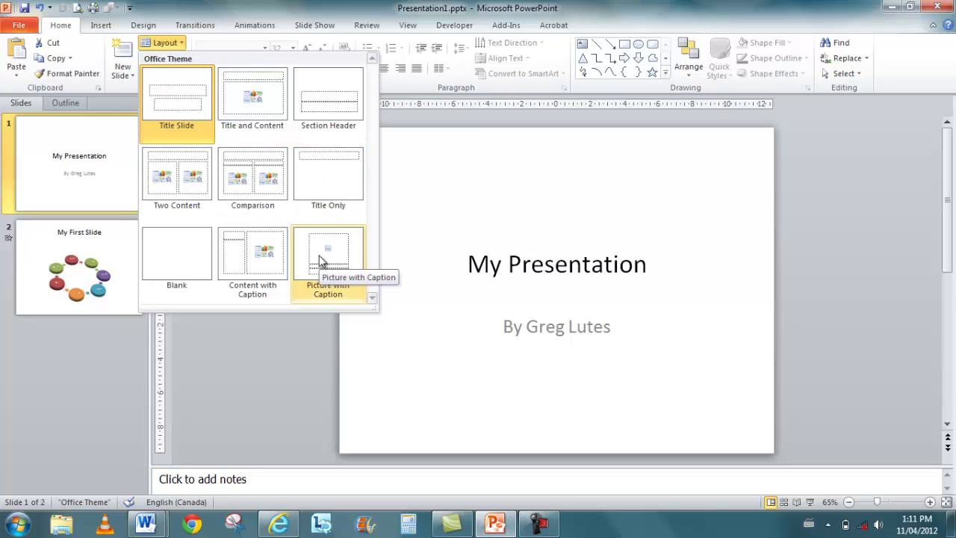
Close the layout gallery and show the Section options, where only Add Section is available.
left_click(168, 43)
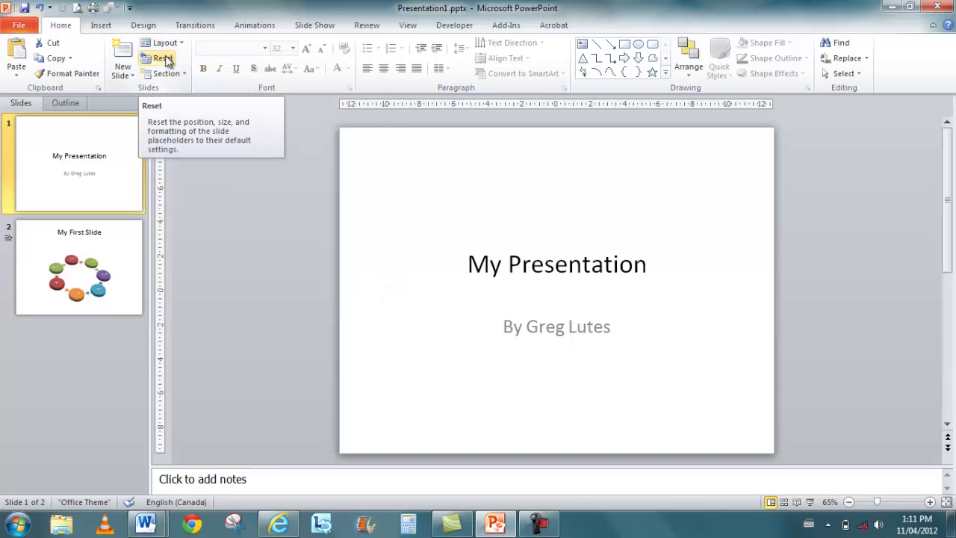
left_click(178, 74)
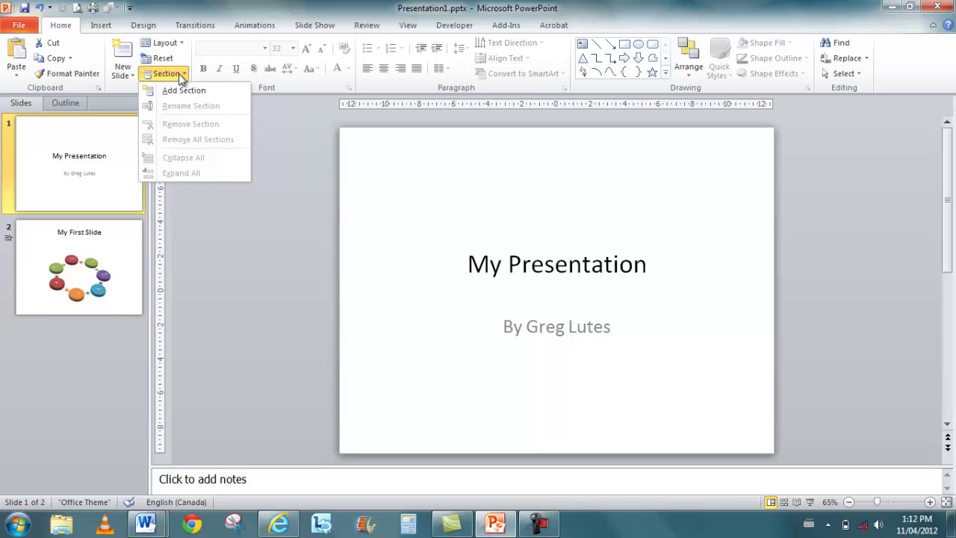
Add a Title and Content slide titled 'This is my video' and select its content area.
left_click(127, 77)
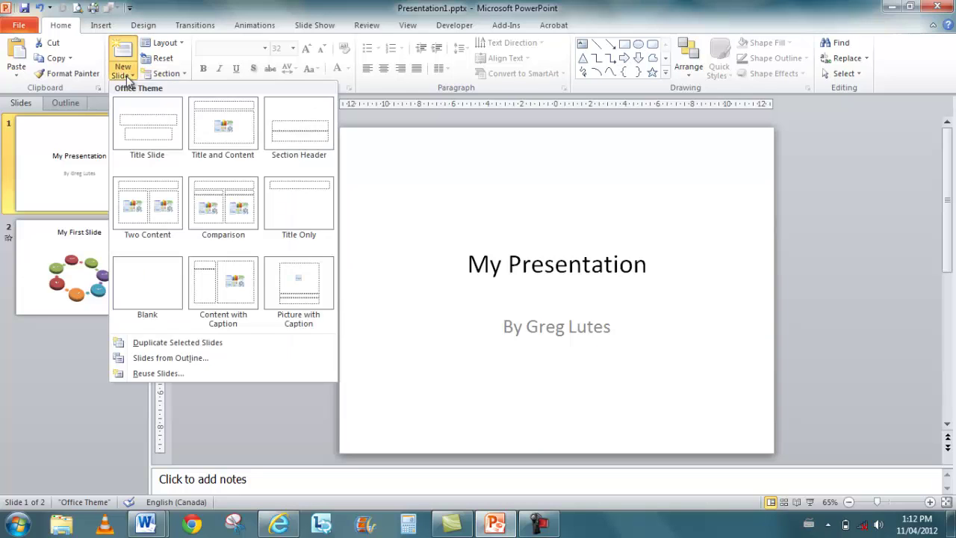
left_click(228, 147)
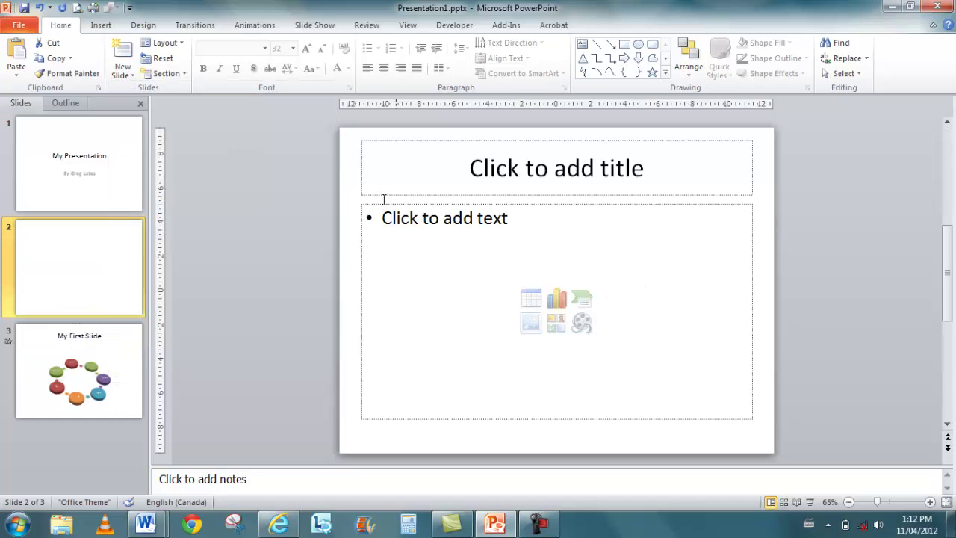
left_click(575, 175)
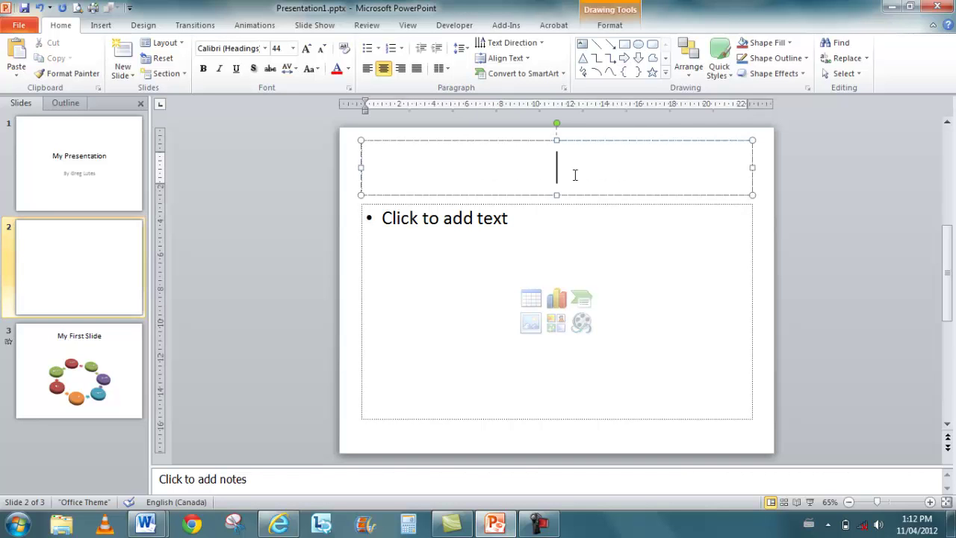
type("This is my")
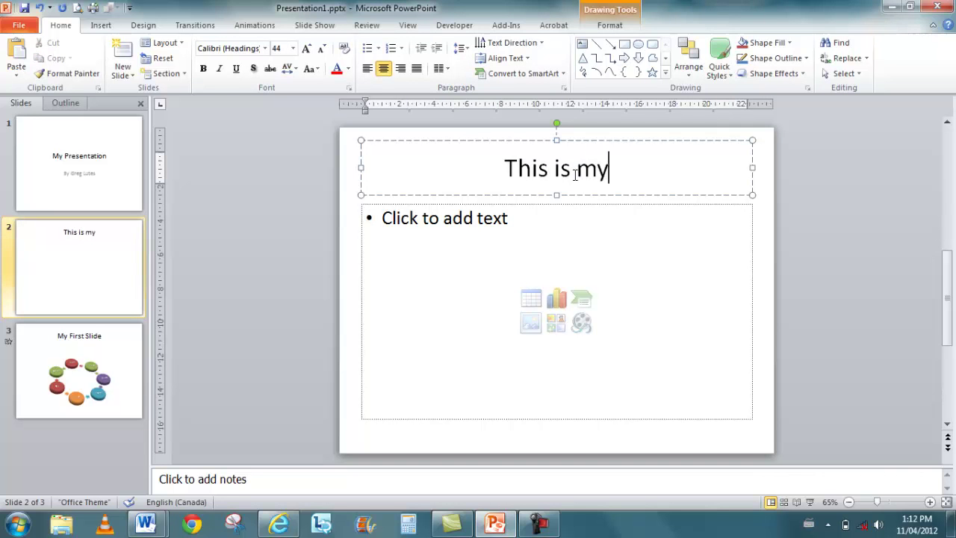
type(" video")
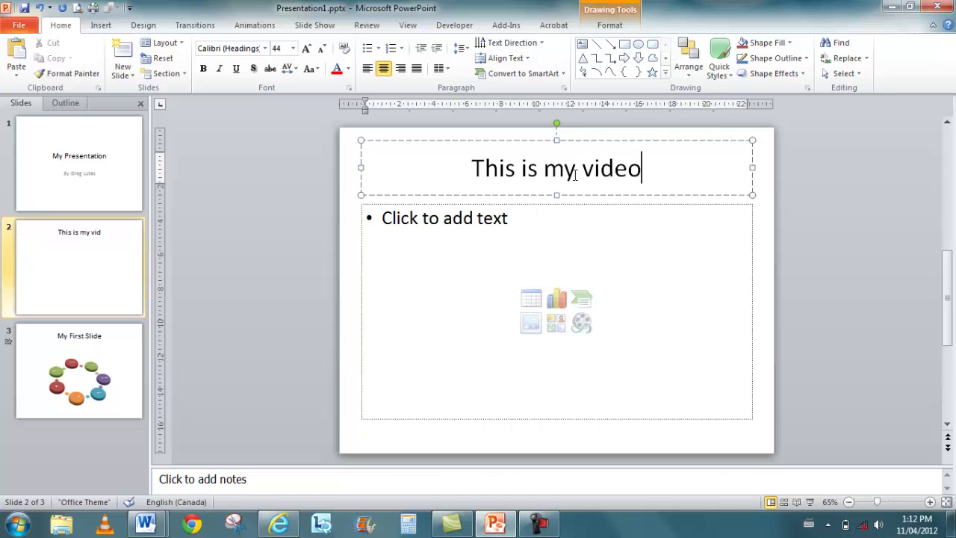
left_click(476, 215)
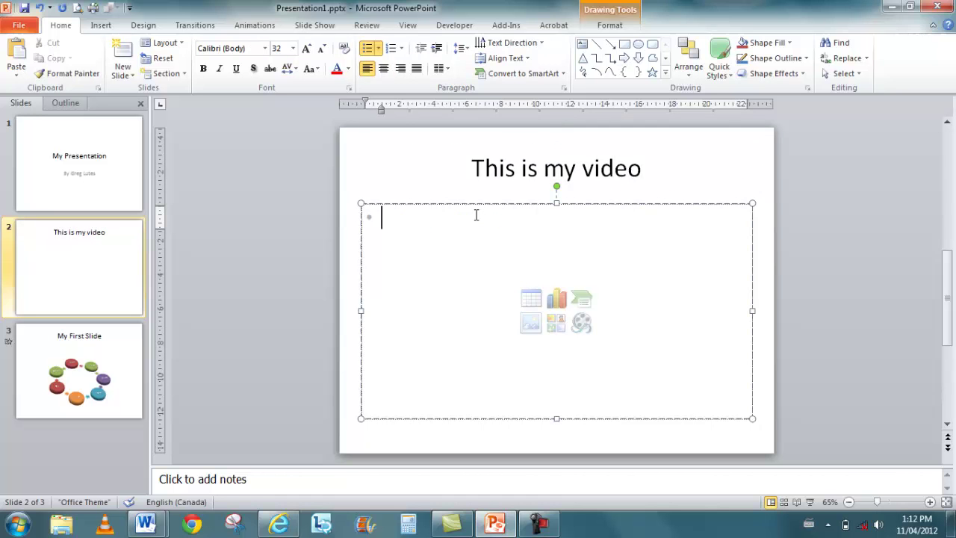
left_click(532, 300)
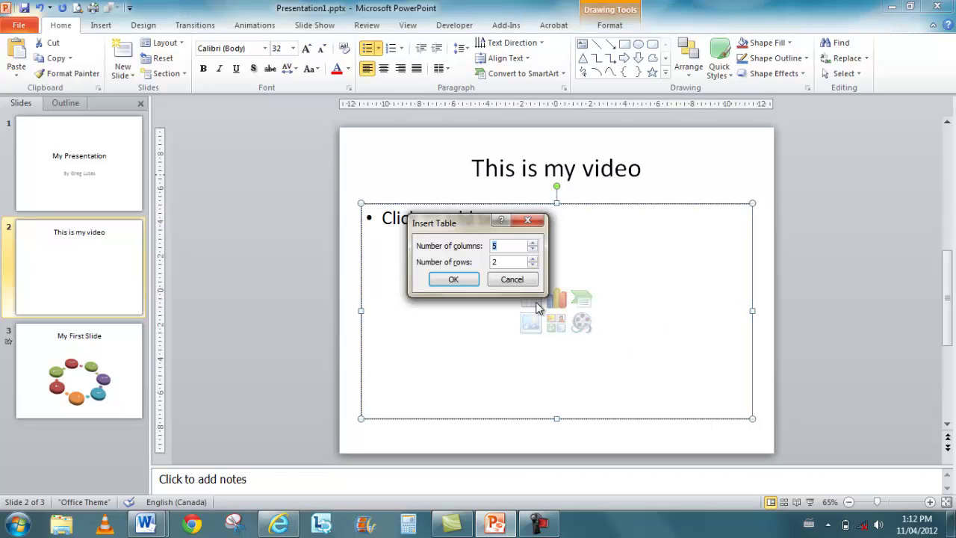
left_click(456, 280)
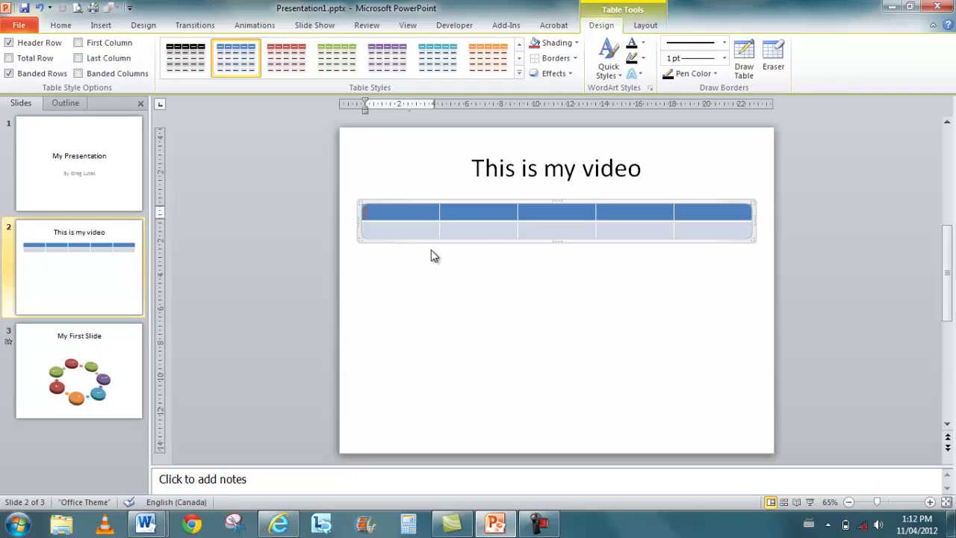
key("ctrl+z")
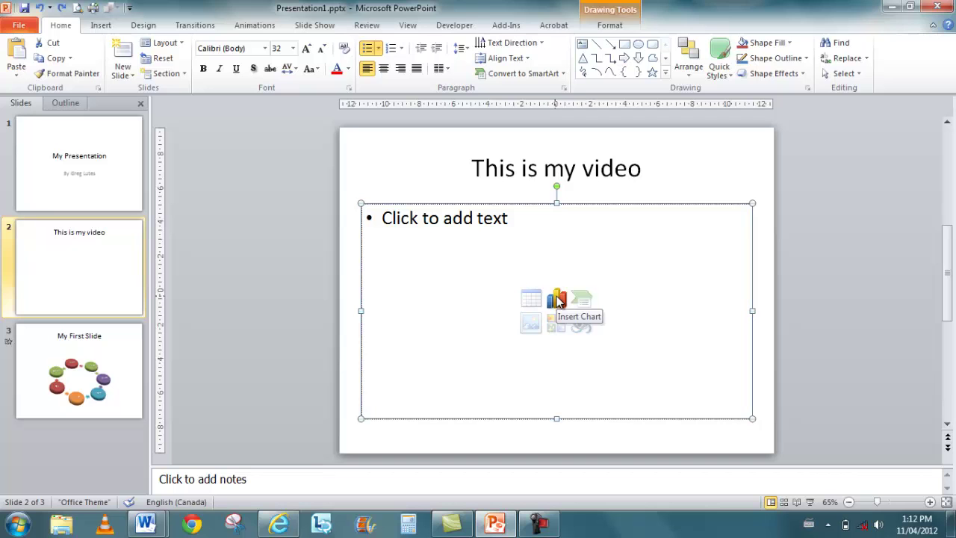
Insert a Clustered Cylinder chart of sample data into slide 2's content placeholder.
left_click(557, 300)
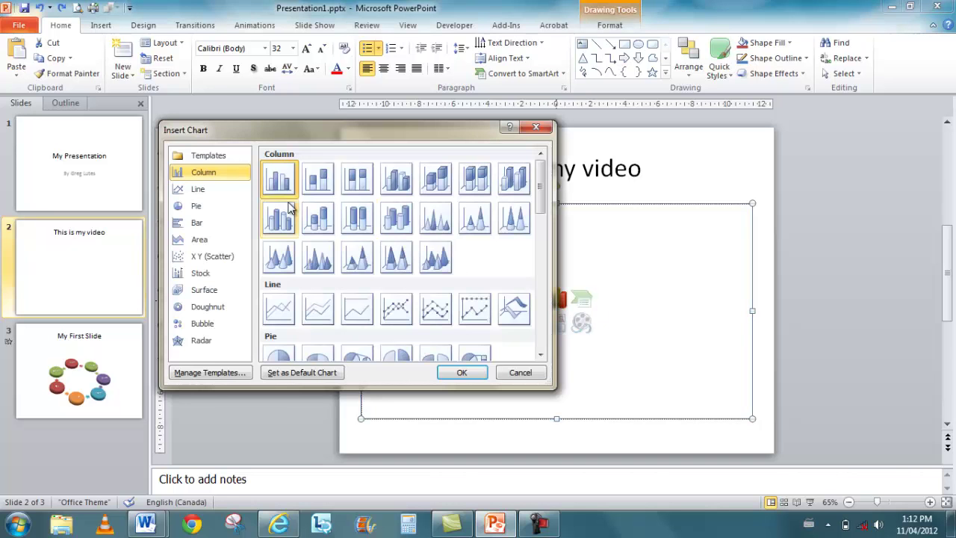
left_click(281, 220)
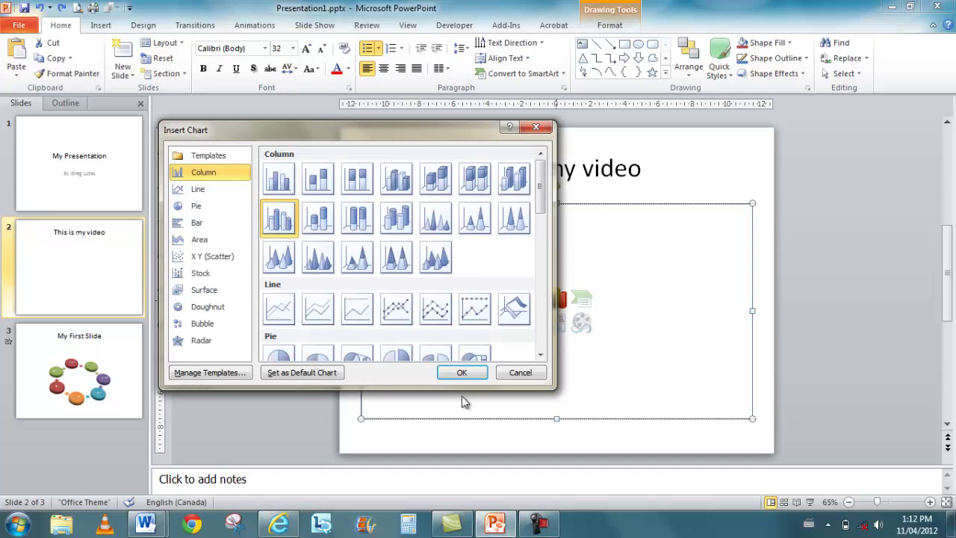
left_click(462, 373)
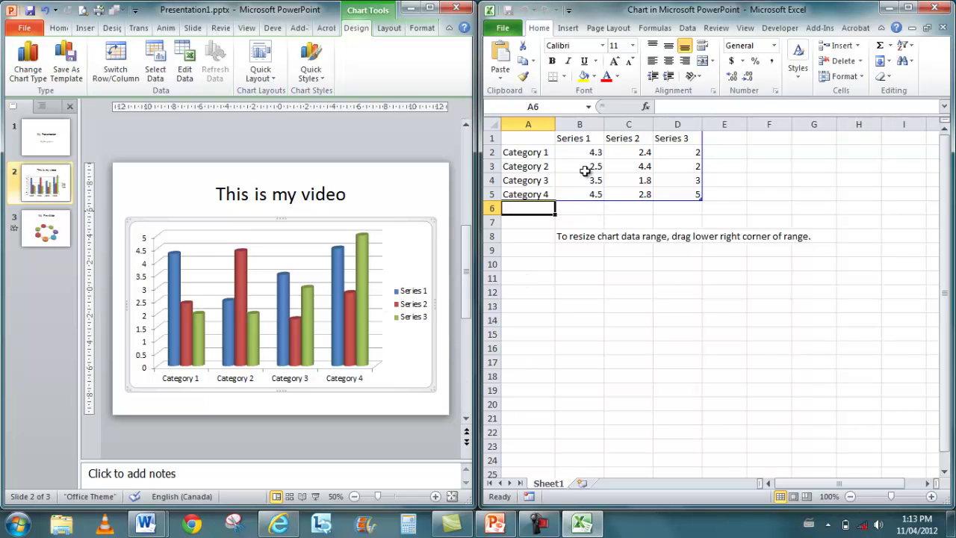
Enter Jan in B1 and fill it across to D1 for series Jan, Feb, Mar.
left_click(589, 138)
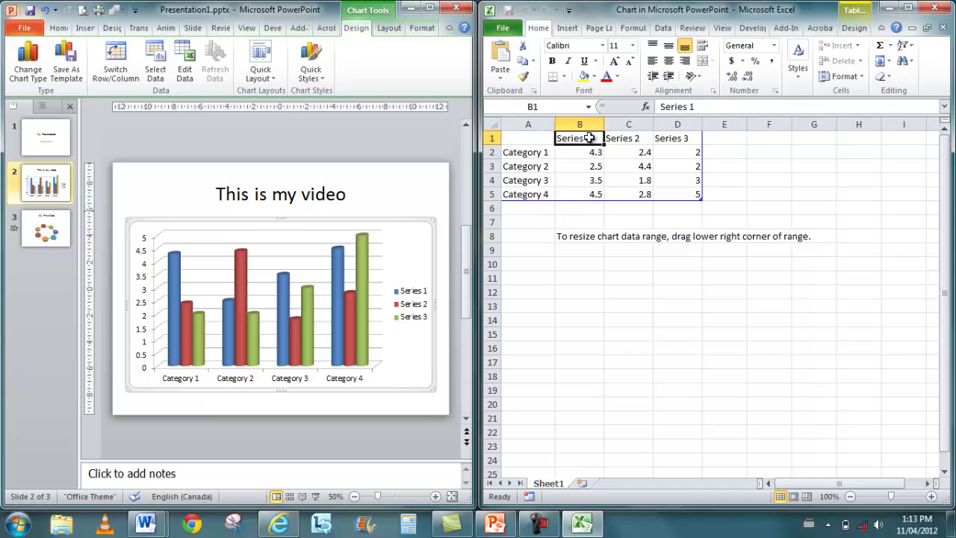
type("Jan")
key("Tab")
left_click(590, 138)
left_click_drag(603, 145, 694, 142)
Rename the categories in A2:A5 to DVD, CD, Tape and LP or EP.
left_click(523, 155)
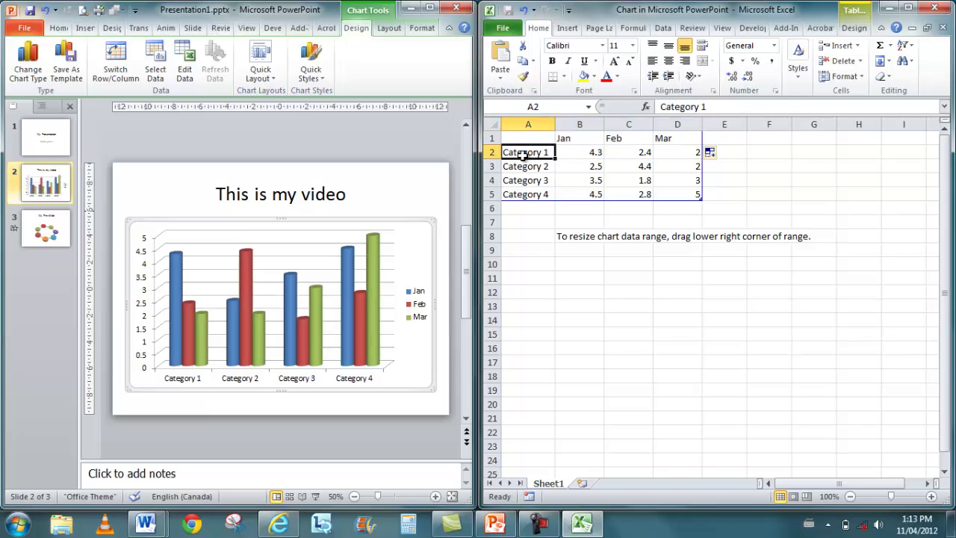
type("DVD")
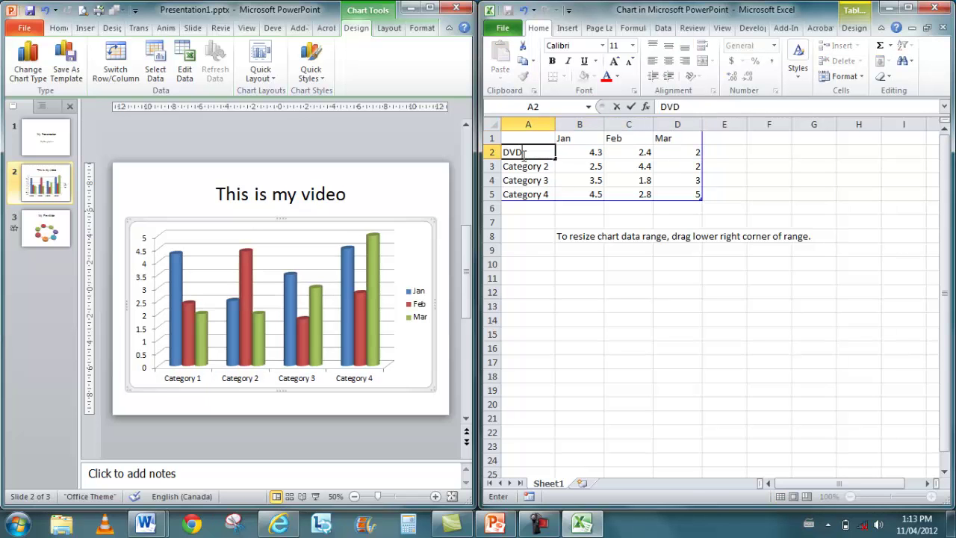
key("Return")
type("CD")
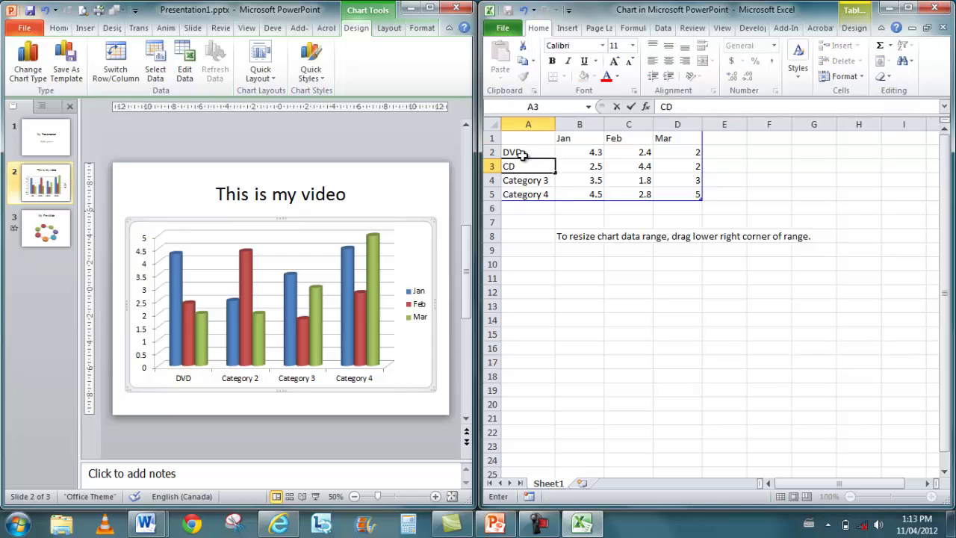
key("Return")
type("Tape")
key("Return")
type("Lp")
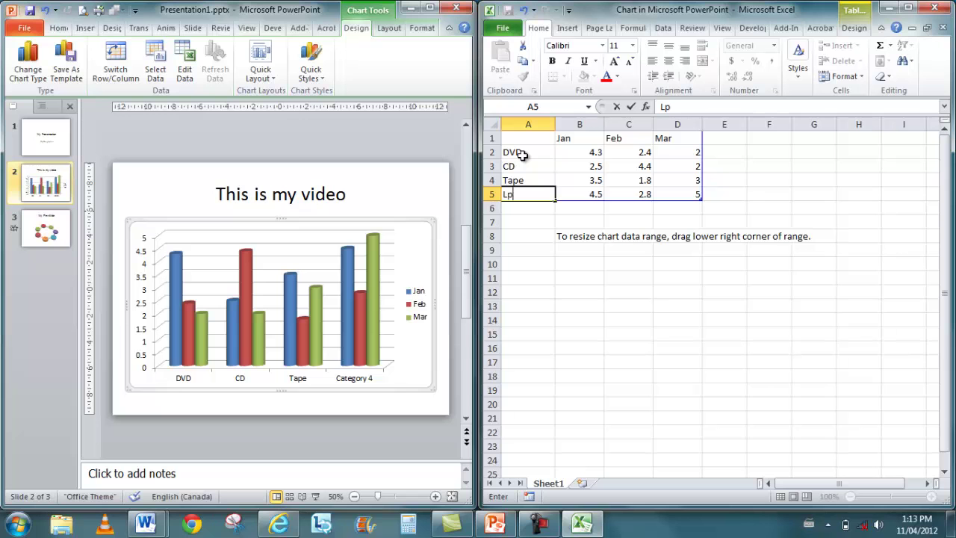
key("BackSpace")
type("P or EP")
left_click(525, 207)
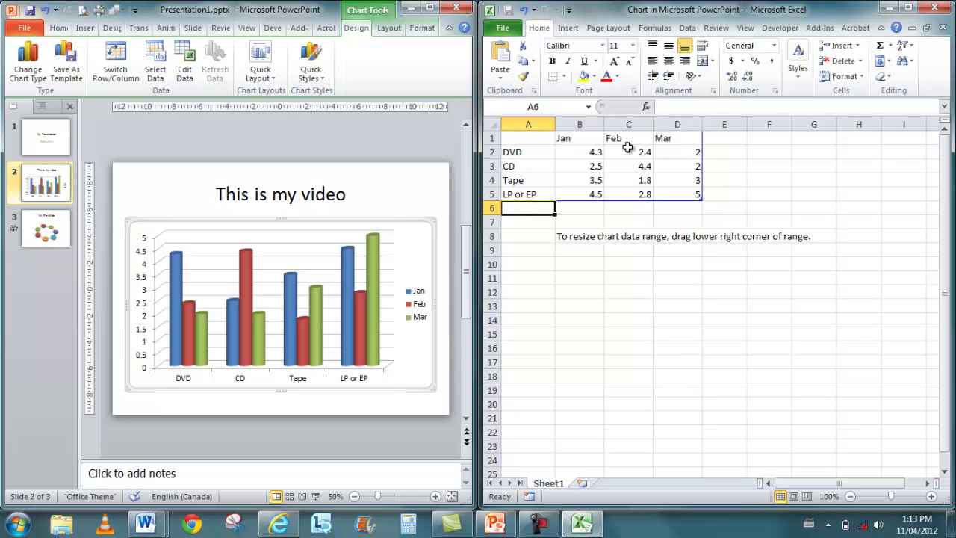
Close the chart data sheet and change the chart type to 3-D Cone.
left_click(933, 9)
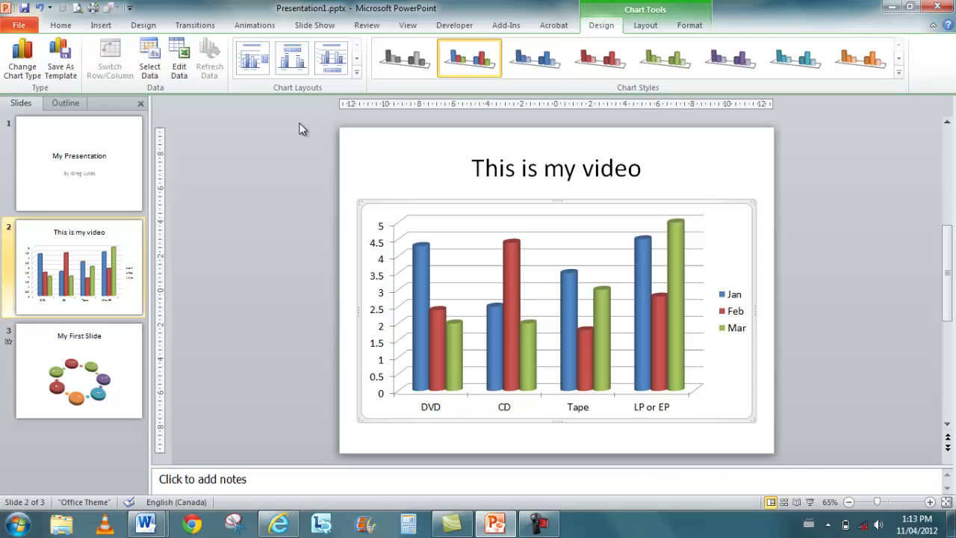
left_click(17, 58)
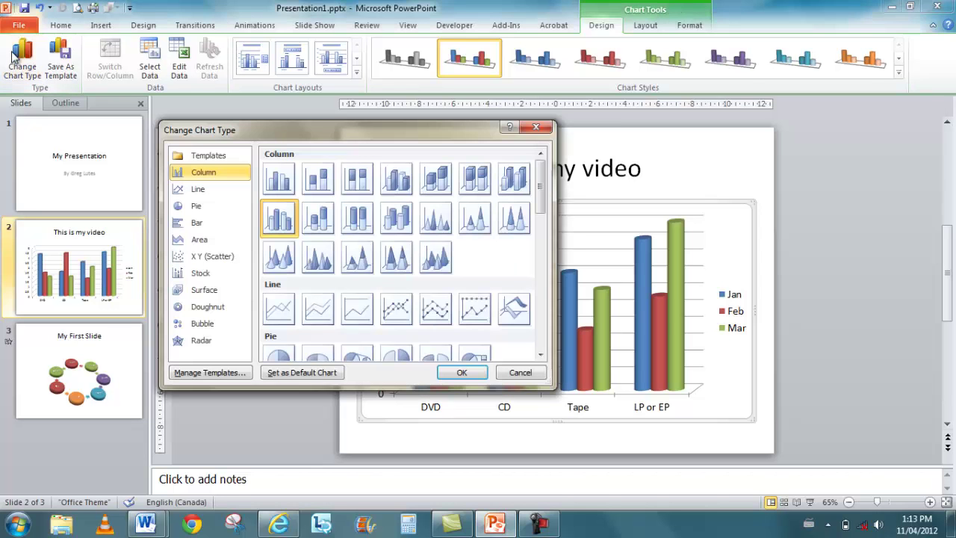
left_click(288, 267)
left_click(460, 376)
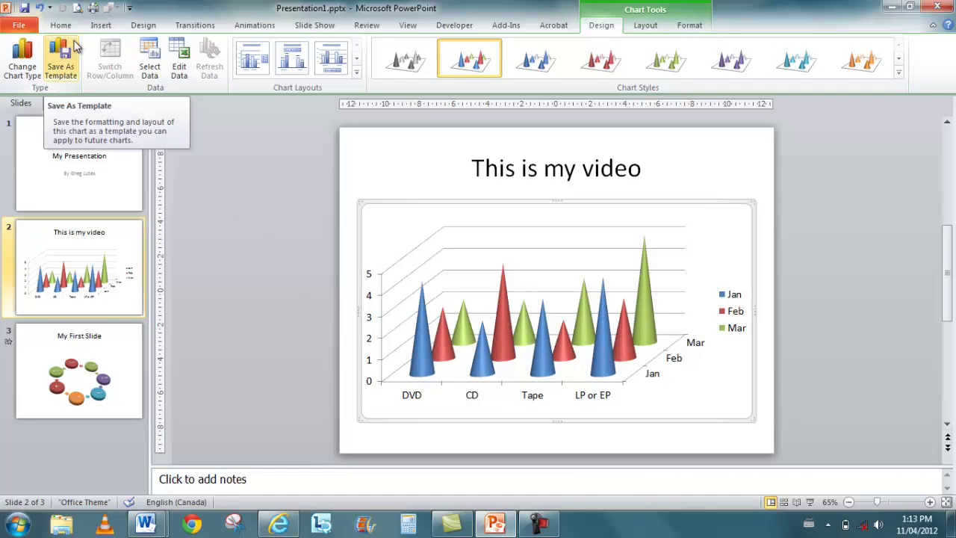
Apply a chart layout with chart and axis titles, gridlines and a right-hand legend.
left_click(355, 73)
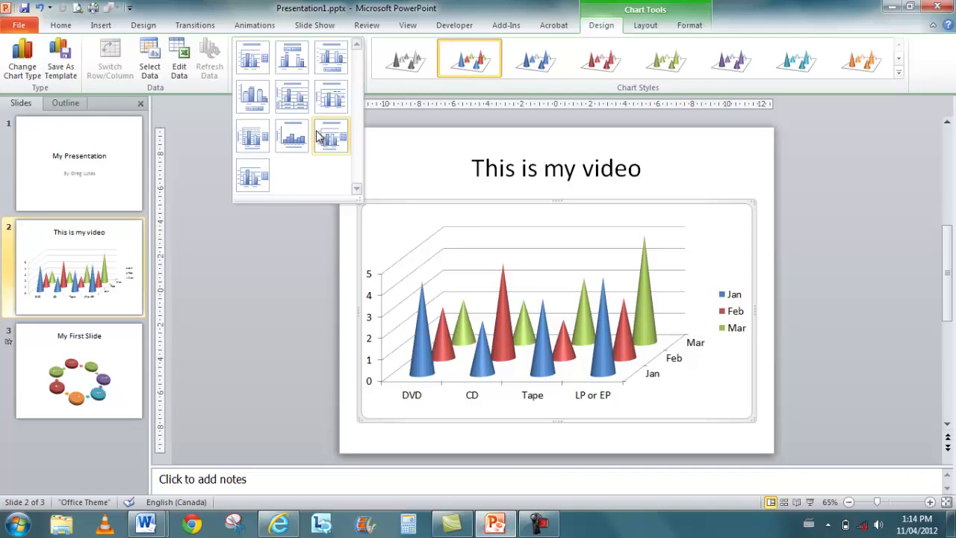
left_click(290, 137)
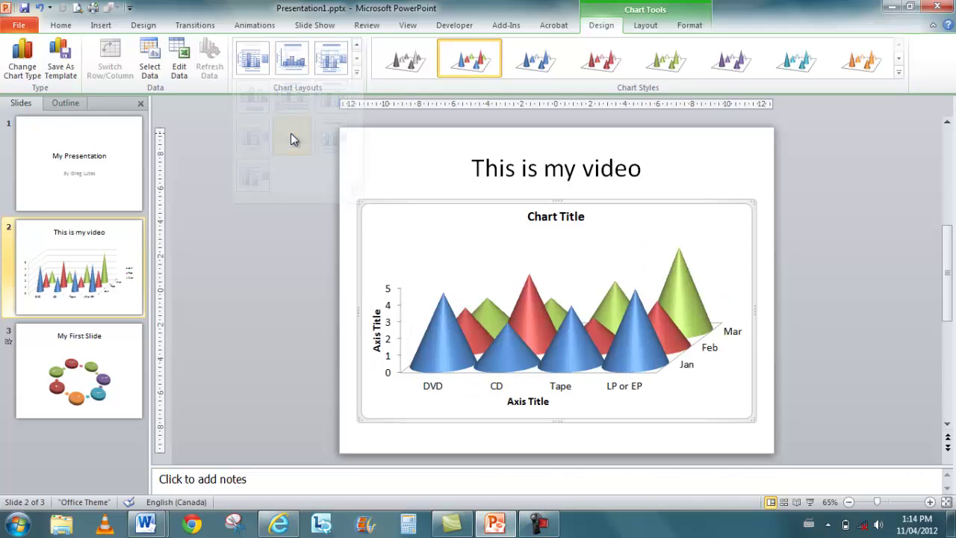
left_click(357, 72)
left_click(331, 142)
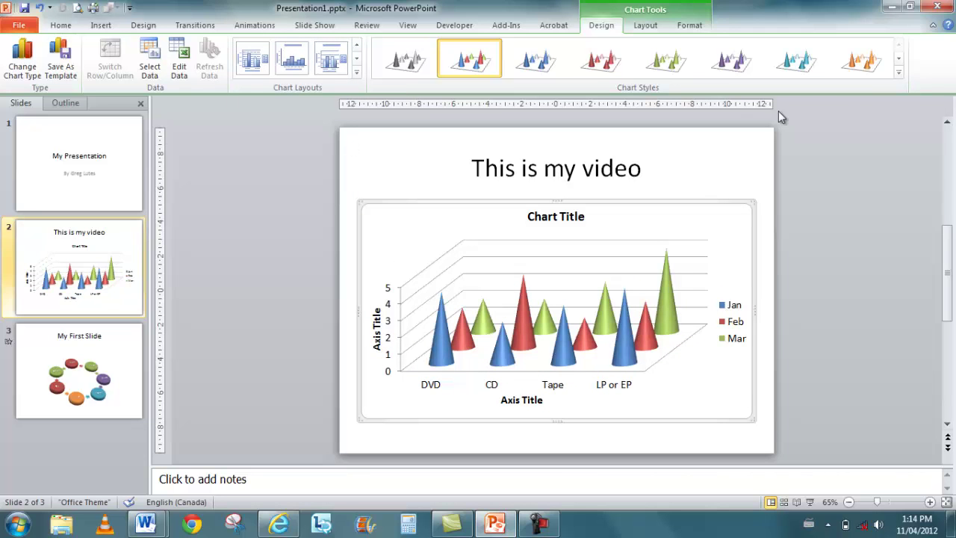
Apply a dark chart style with orange cones on a black background.
left_click(898, 73)
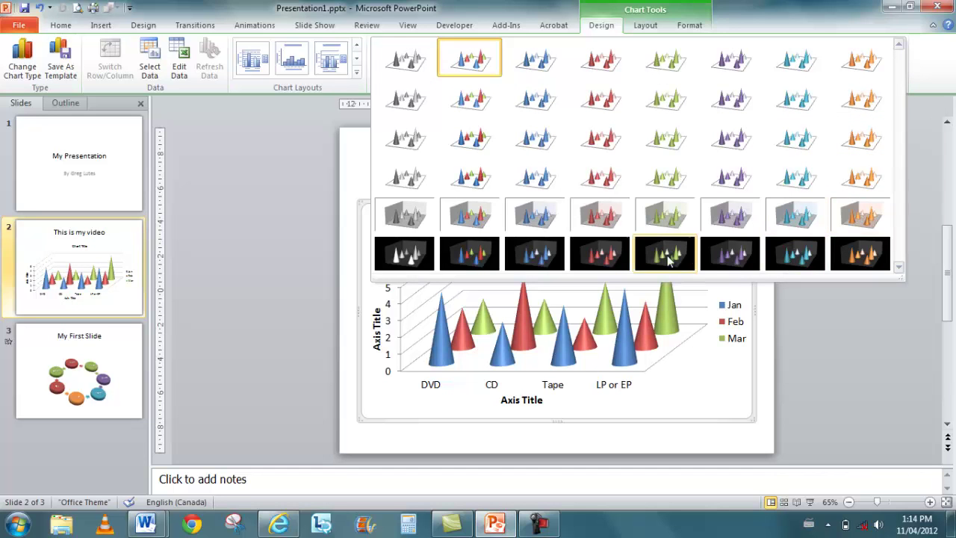
left_click(619, 257)
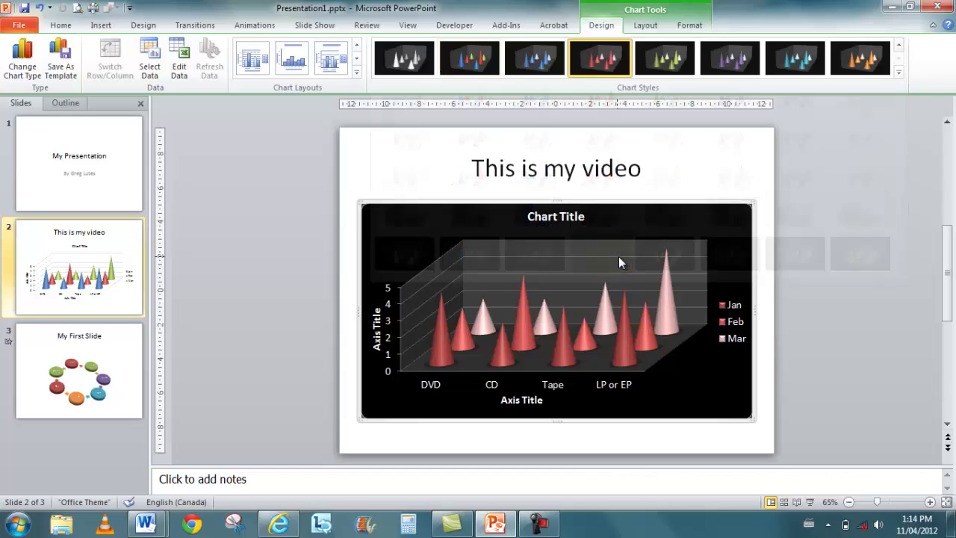
left_click(899, 75)
left_click(875, 251)
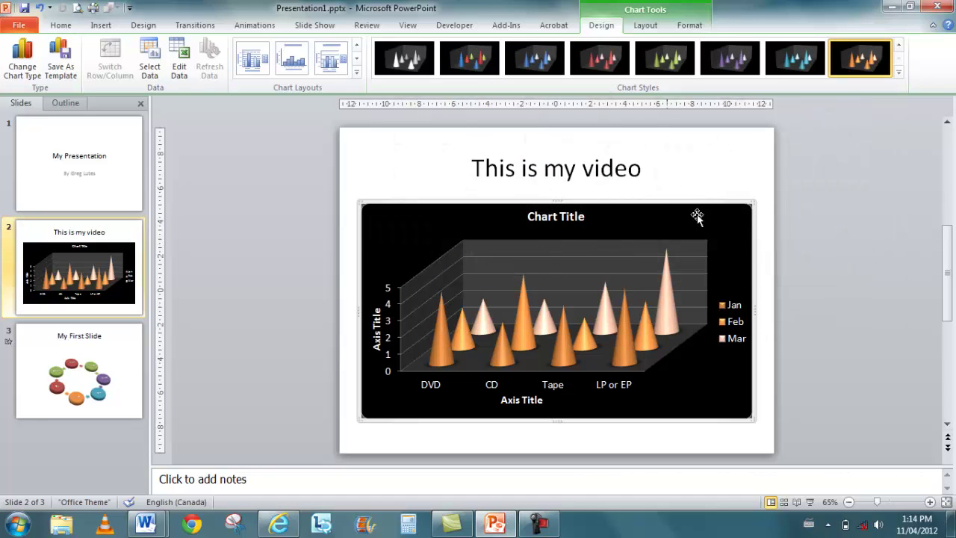
left_click(54, 28)
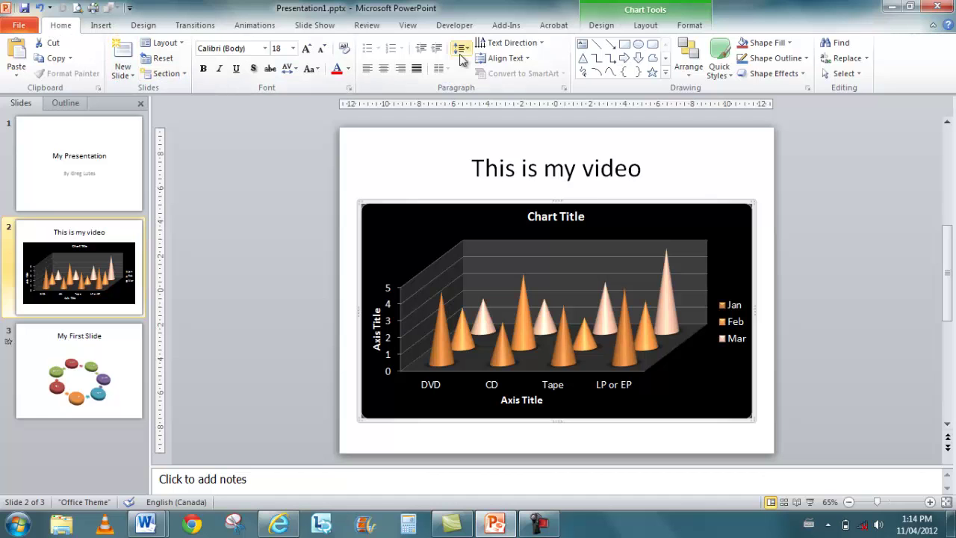
left_click(538, 43)
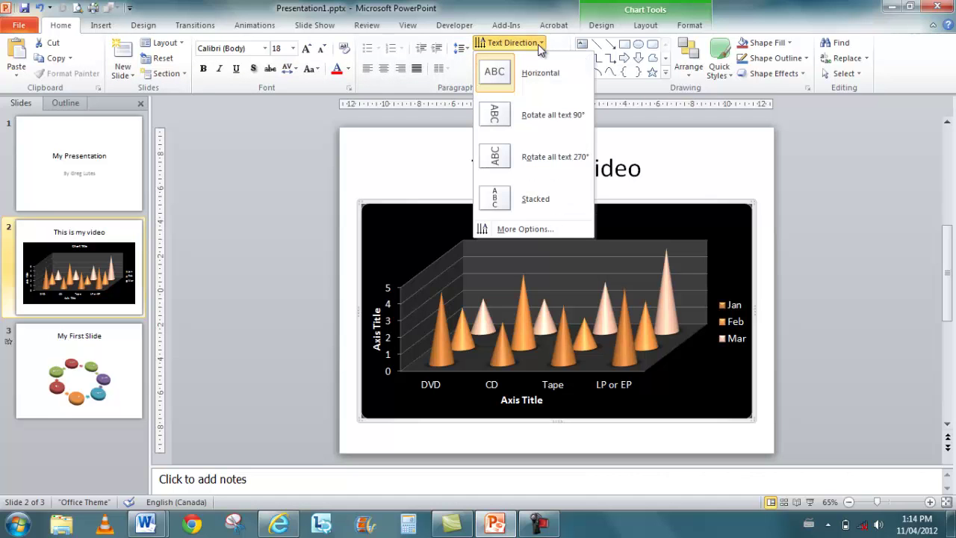
left_click(526, 60)
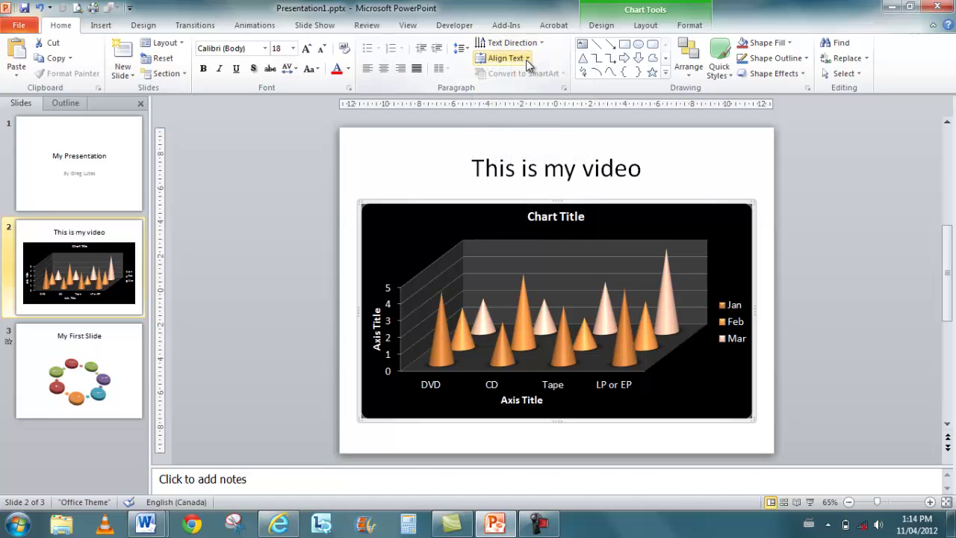
left_click(527, 59)
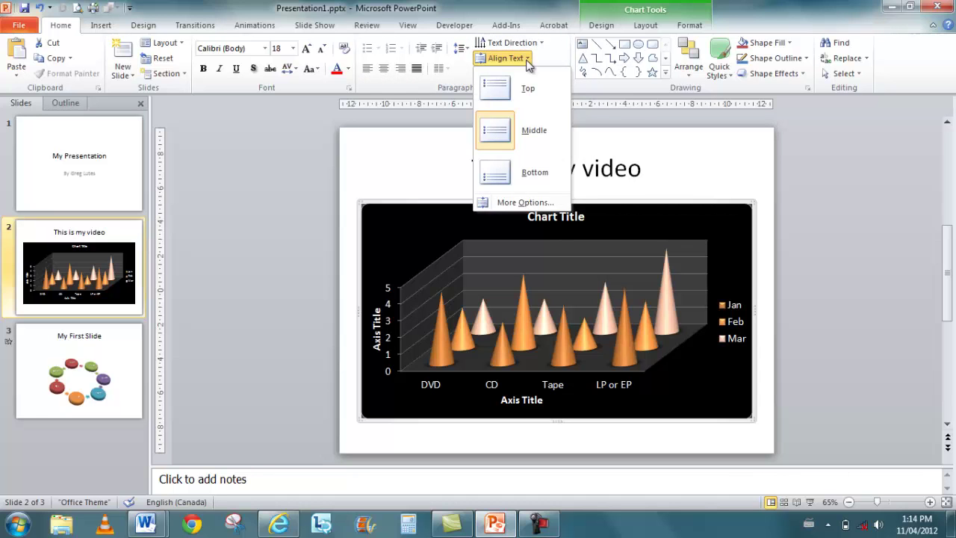
Draw a Right Arrow block arrow over the top-left corner of the cone chart.
left_click(526, 59)
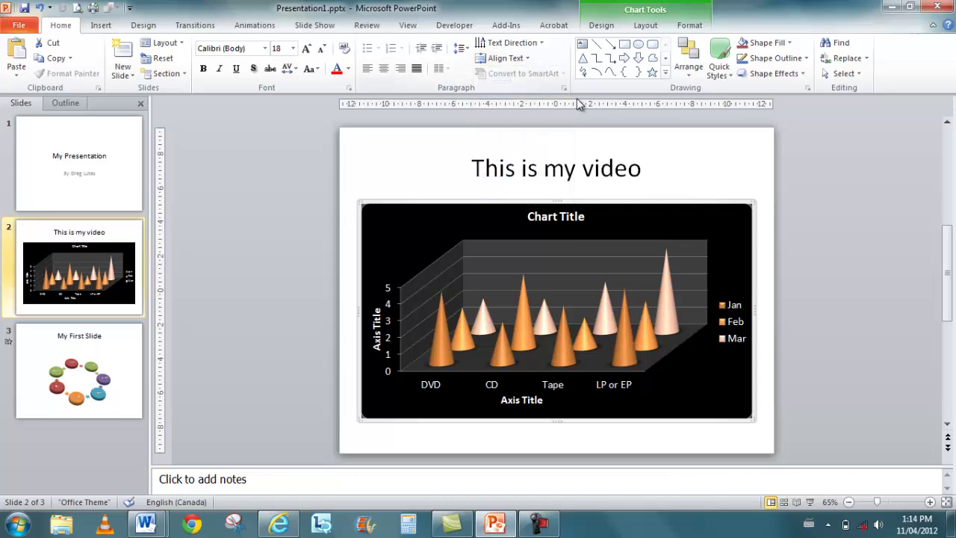
left_click(625, 61)
mouse_move(374, 186)
left_mouse_down()
mouse_move(444, 263)
mouse_move(471, 259)
left_mouse_up()
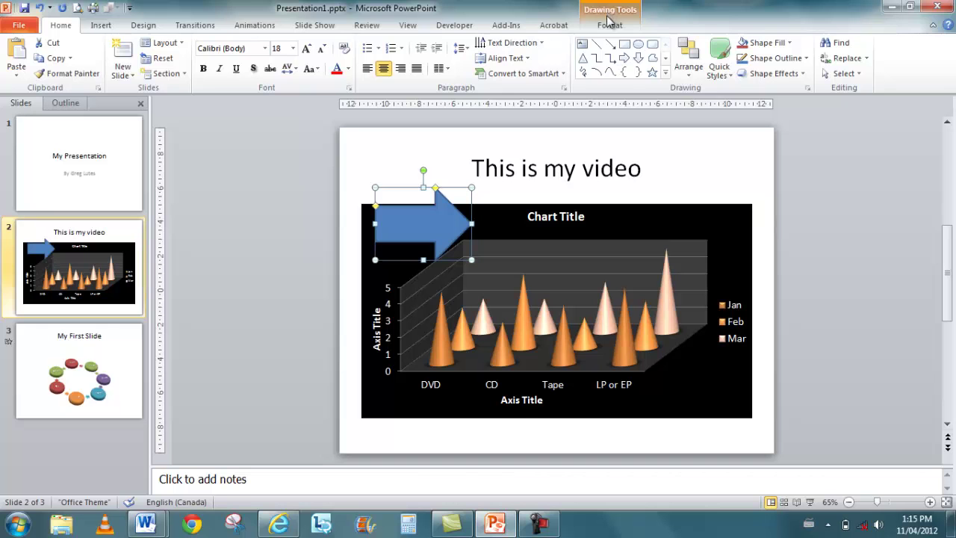
Give the arrow a cyan shape style and a reflection effect beneath it.
left_click(607, 26)
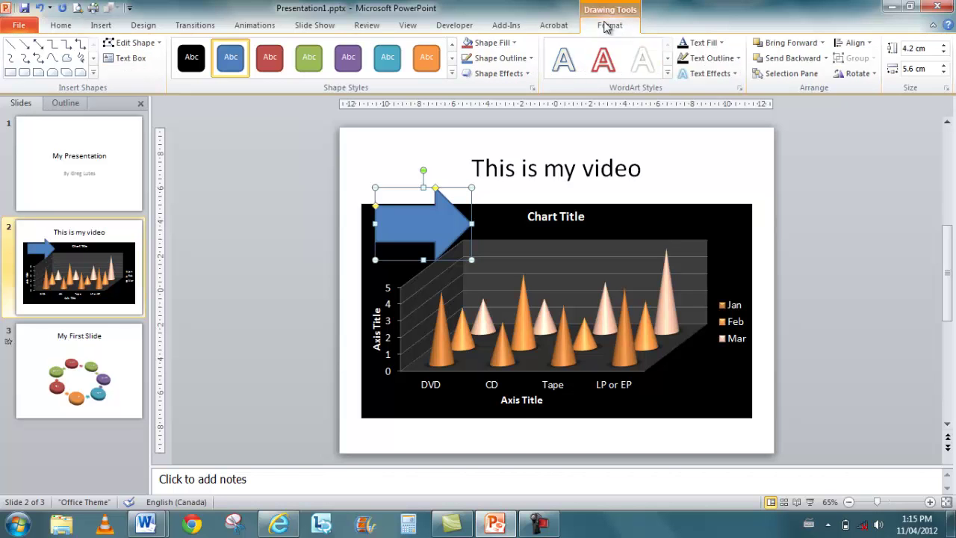
left_click(454, 74)
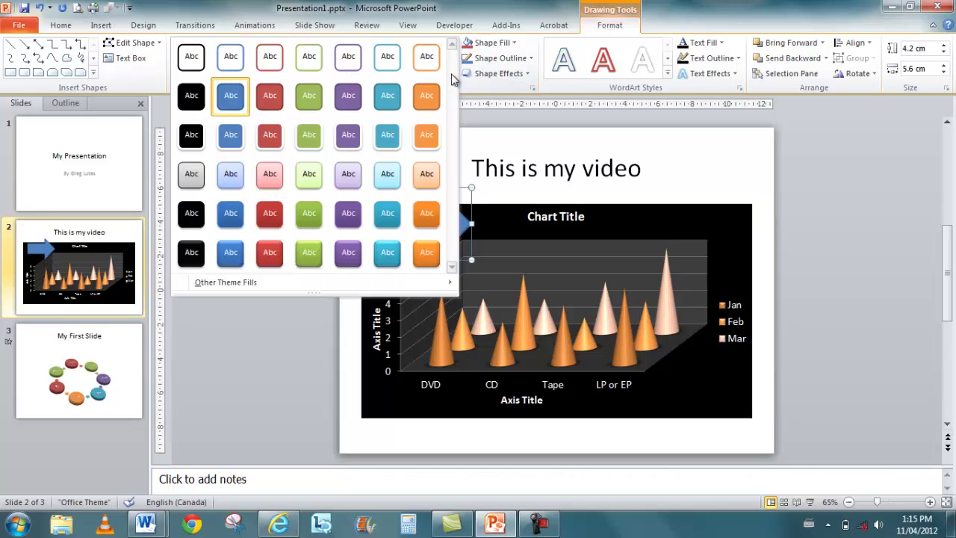
left_click(387, 253)
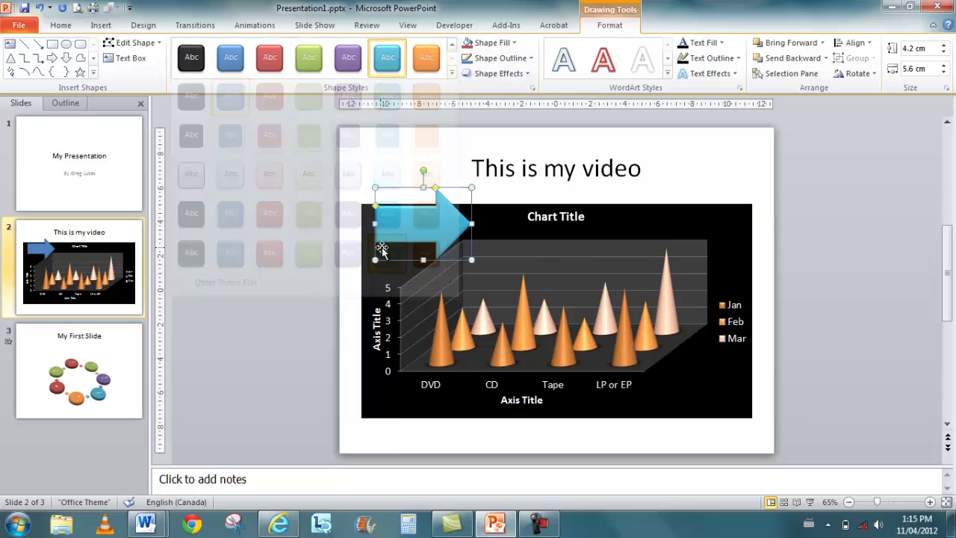
left_click(495, 72)
mouse_move(523, 150)
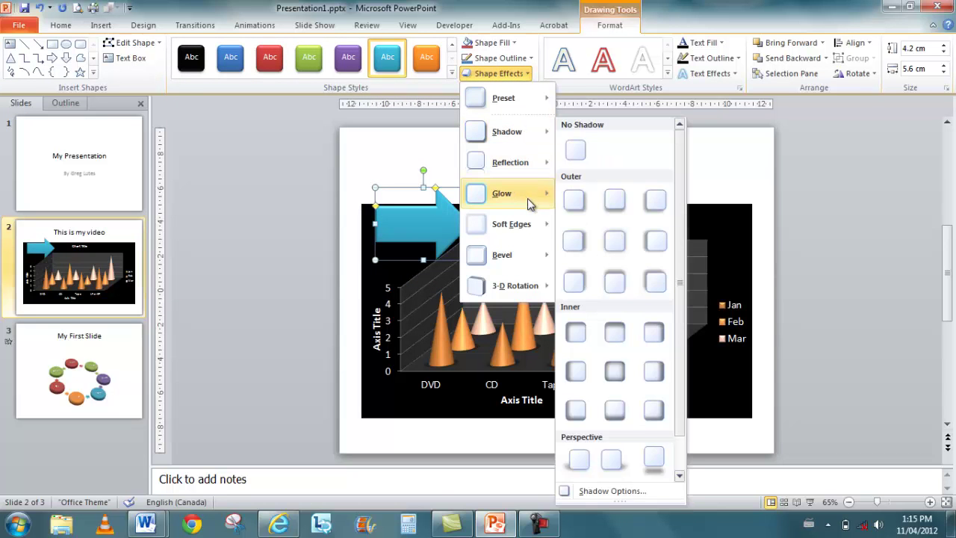
left_click(626, 298)
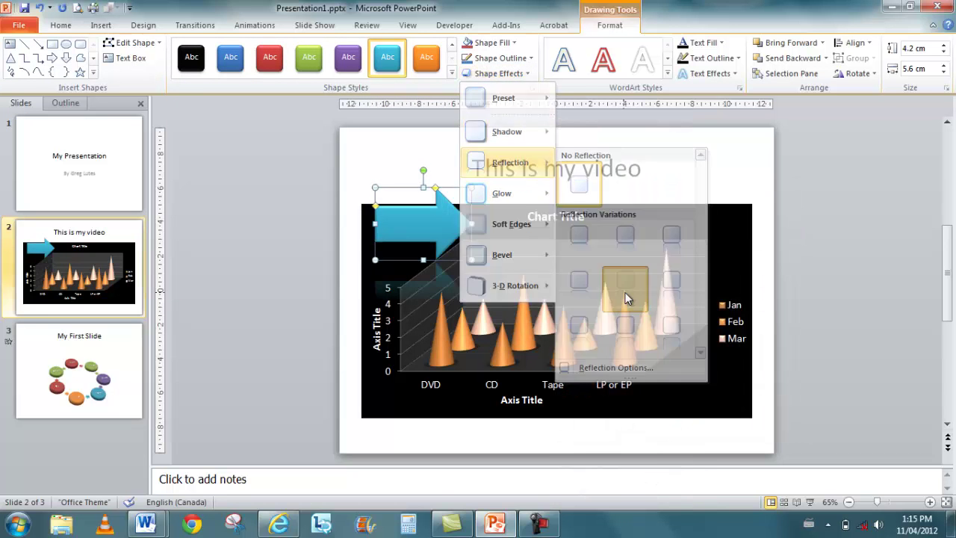
Select the title box, then the chart, then reselect the arrow.
left_click(726, 149)
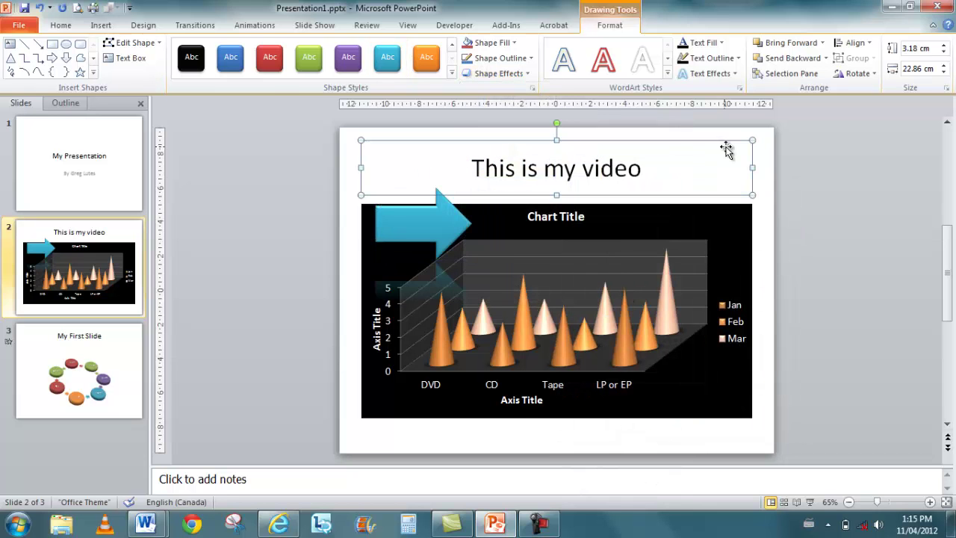
left_click(847, 204)
left_click(564, 282)
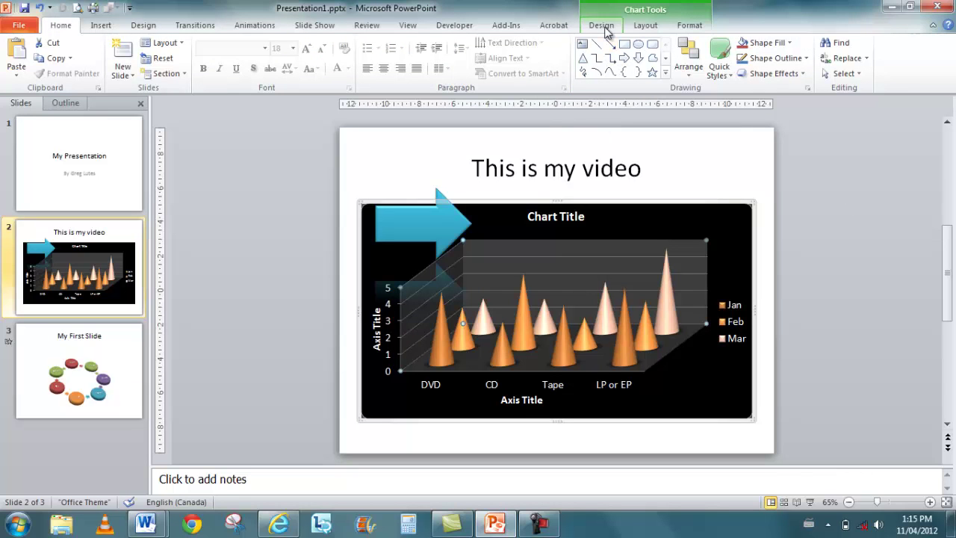
left_click(419, 212)
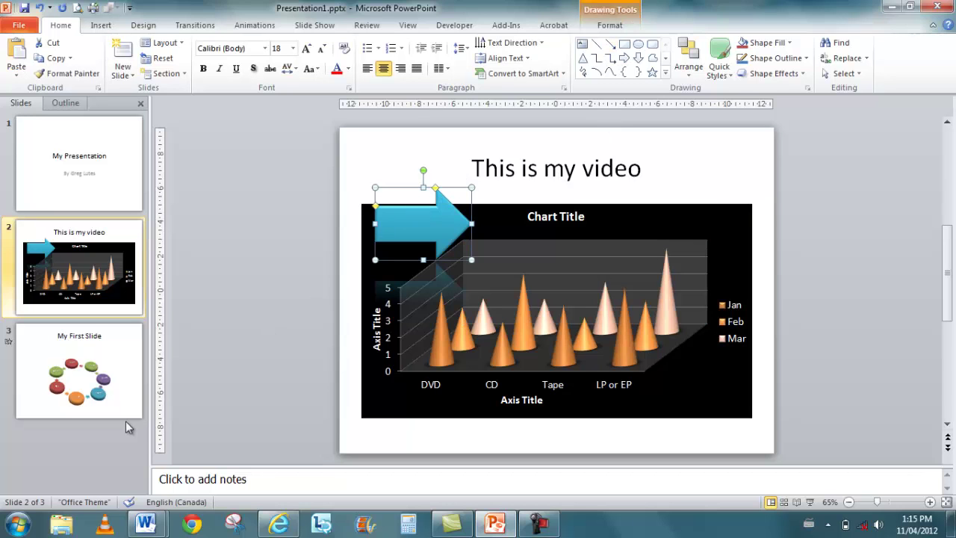
Add a new slide 4 after My First Slide titled 'Now this is my video...'.
left_click(62, 425)
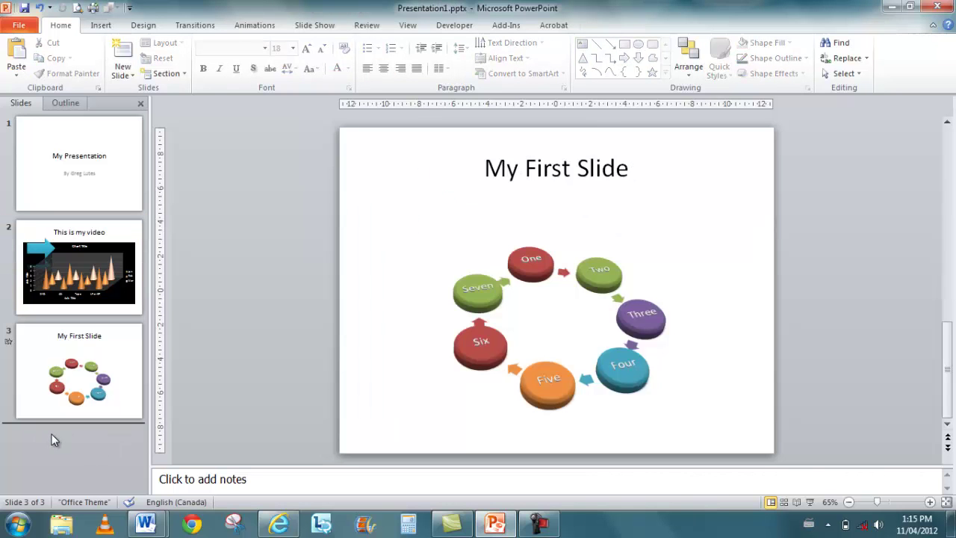
right_click(51, 439)
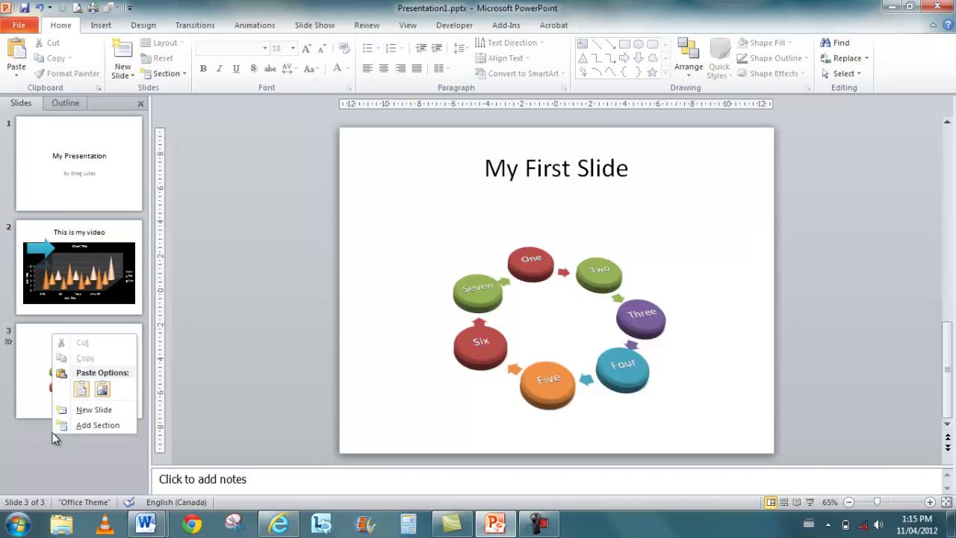
left_click(96, 410)
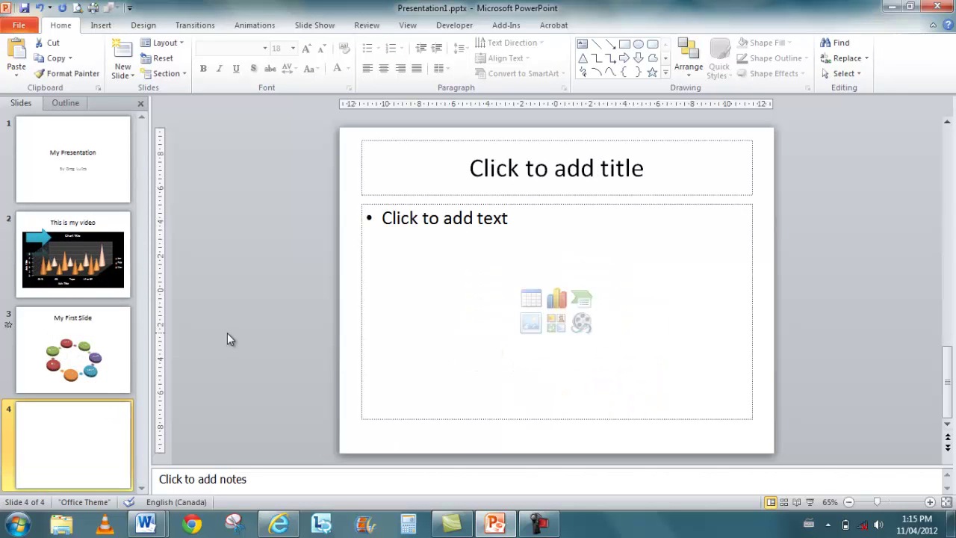
left_click(544, 176)
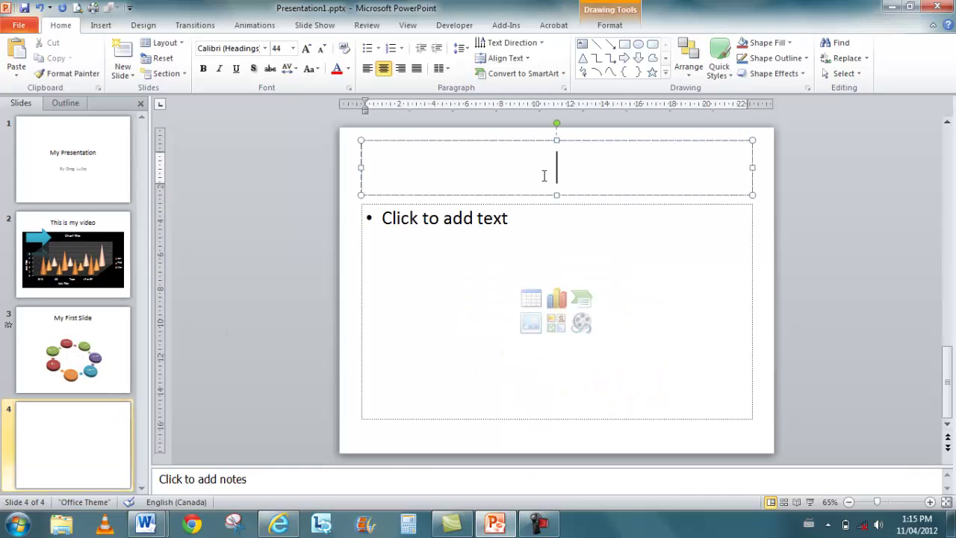
type("Now thi")
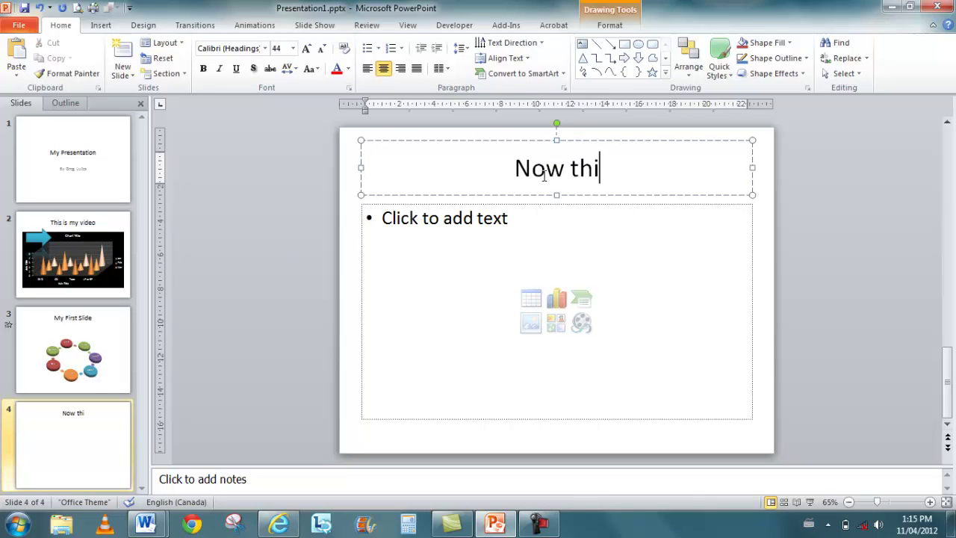
type("s is my vid")
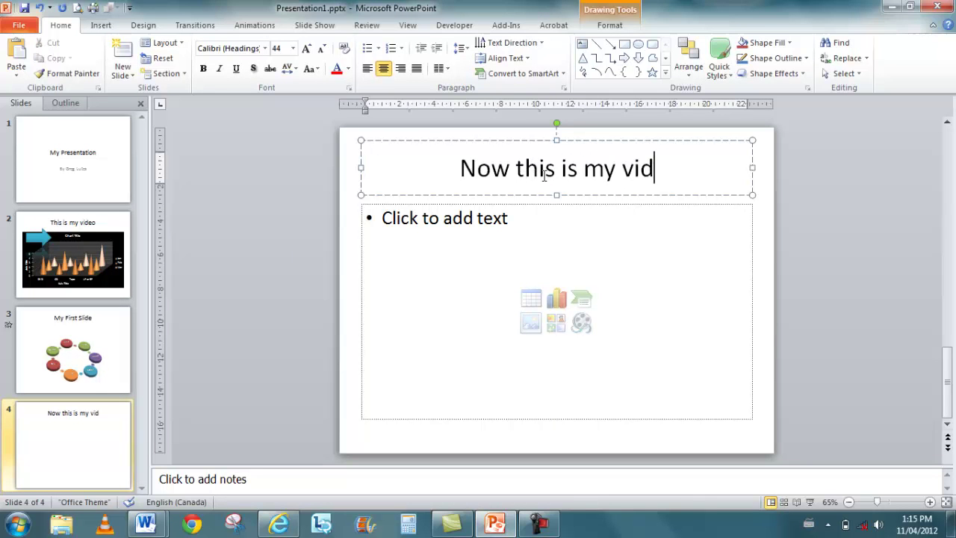
type("eo...")
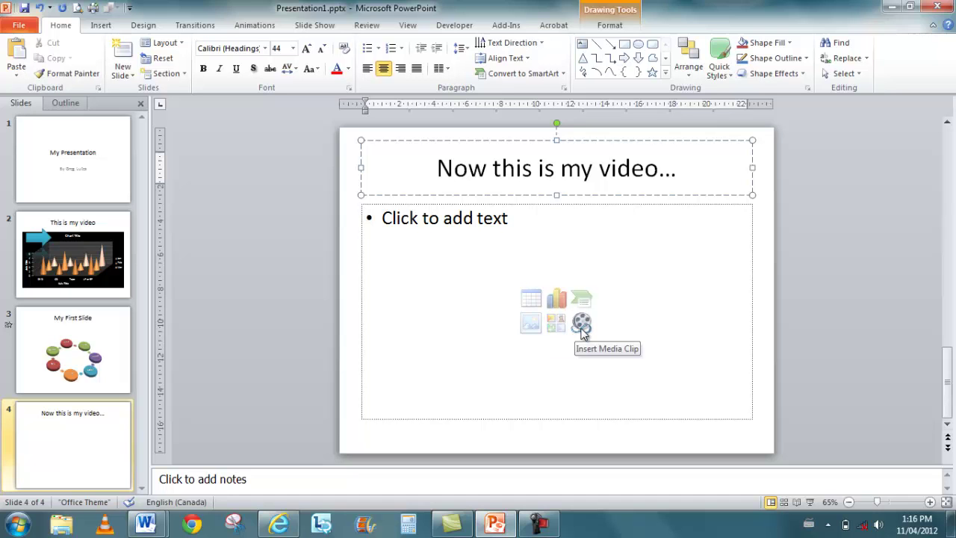
Insert the Wildlife.wmv sample video into slide 4's content area.
left_click(582, 324)
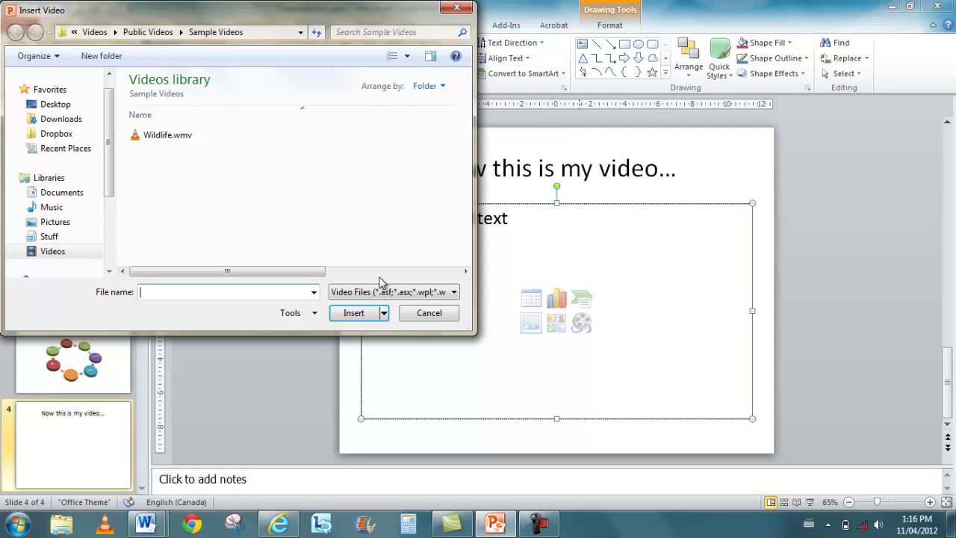
left_click(162, 136)
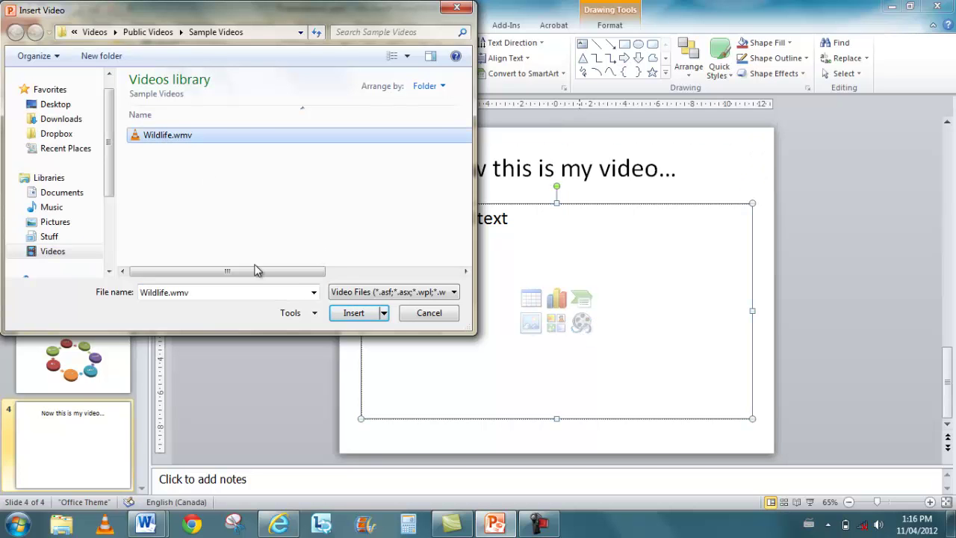
left_click(348, 313)
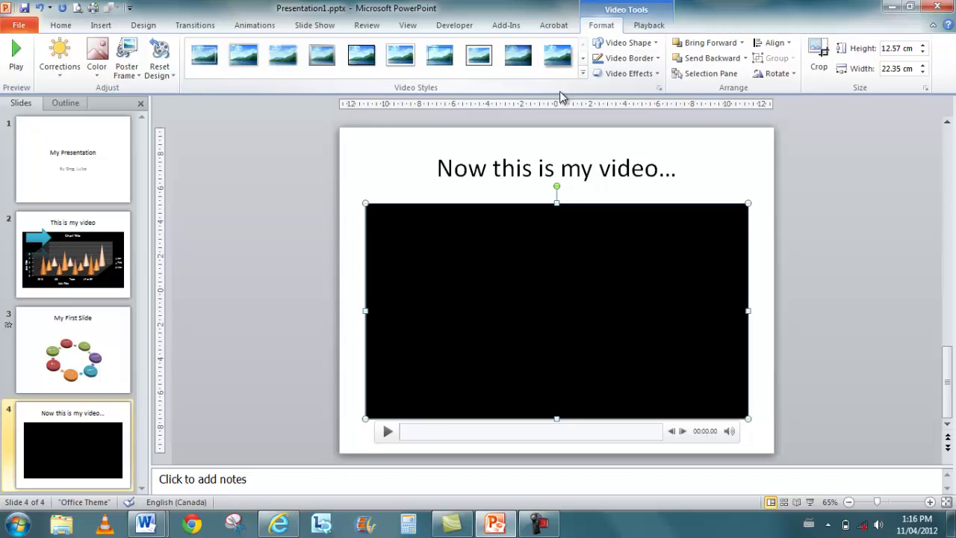
Apply the Rotated, Gradient video style, then preview playback and pause on the seals scene.
left_click(583, 74)
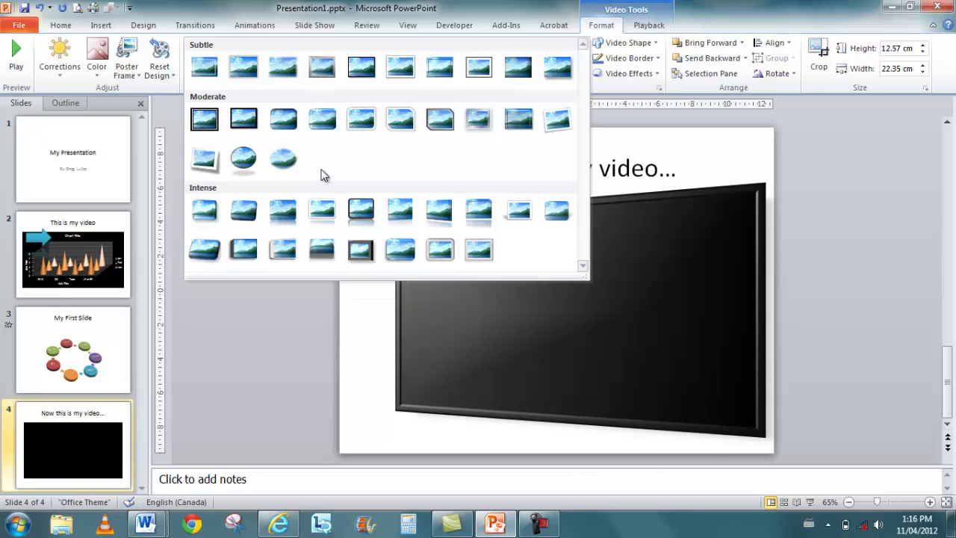
left_click(210, 164)
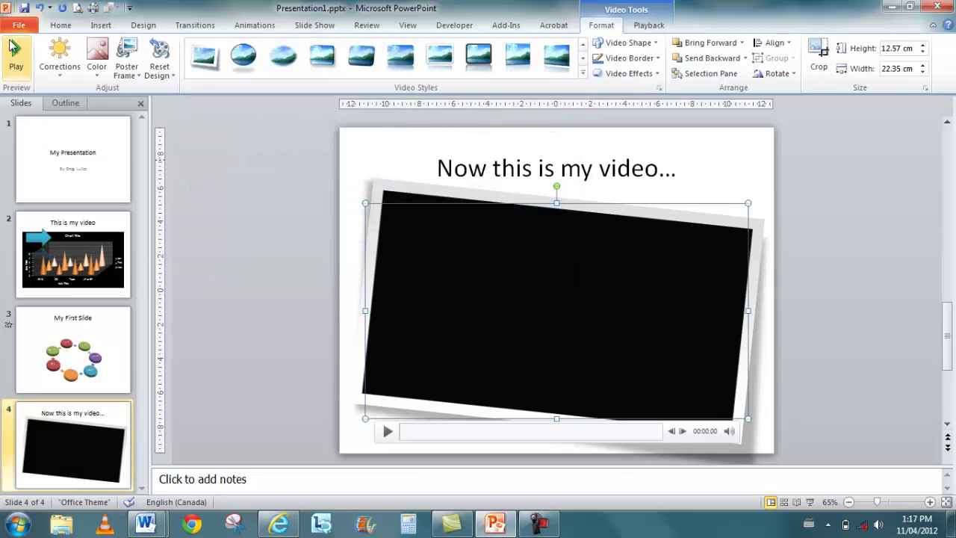
left_click(14, 54)
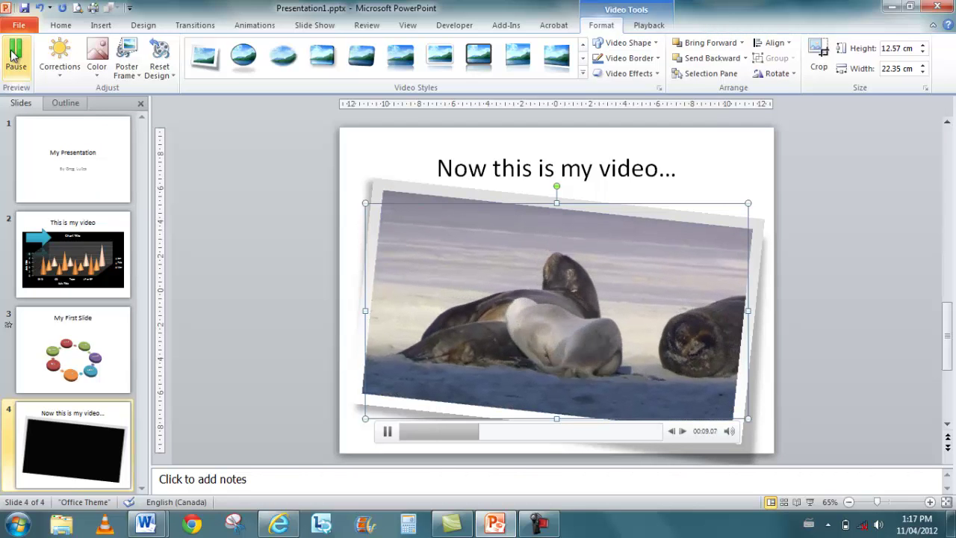
left_click(15, 54)
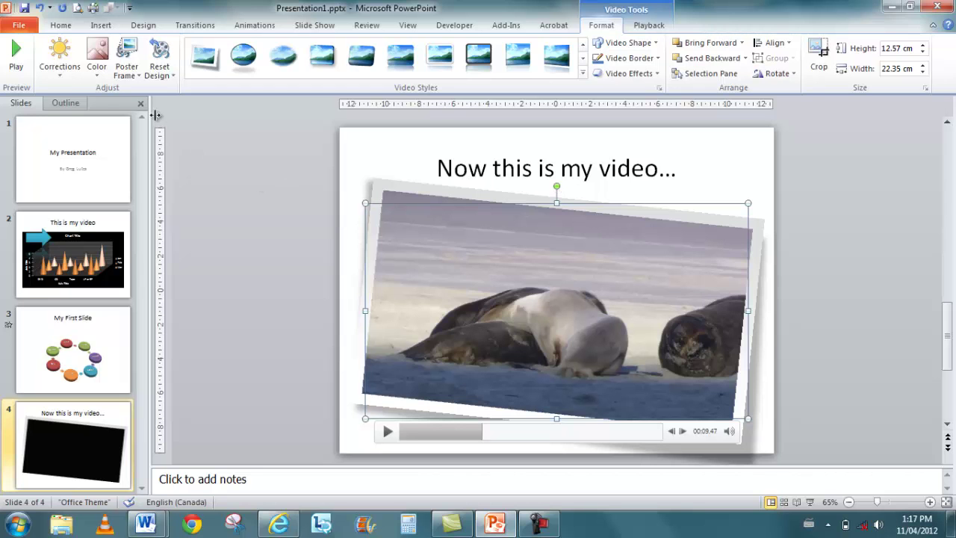
Set the current seals frame as the video's poster frame.
left_click(56, 60)
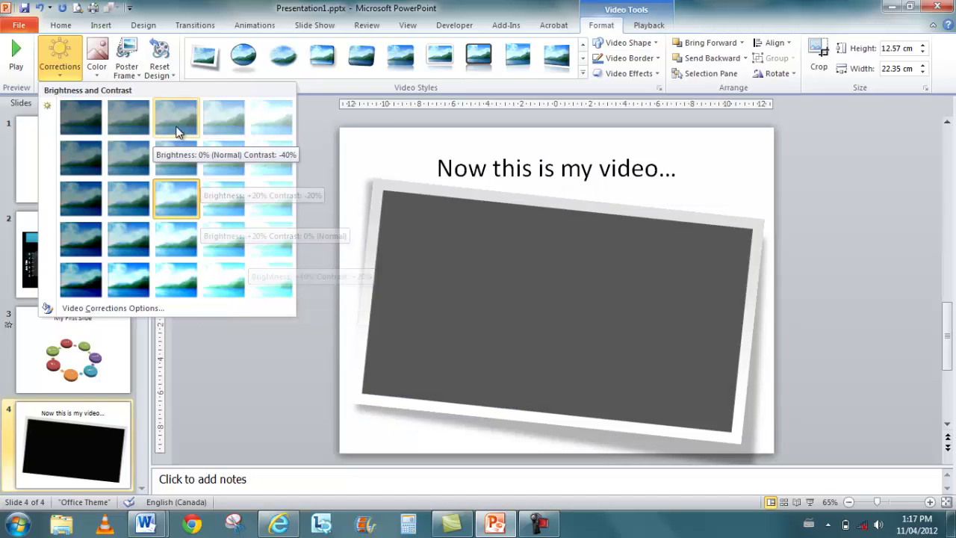
left_click(97, 60)
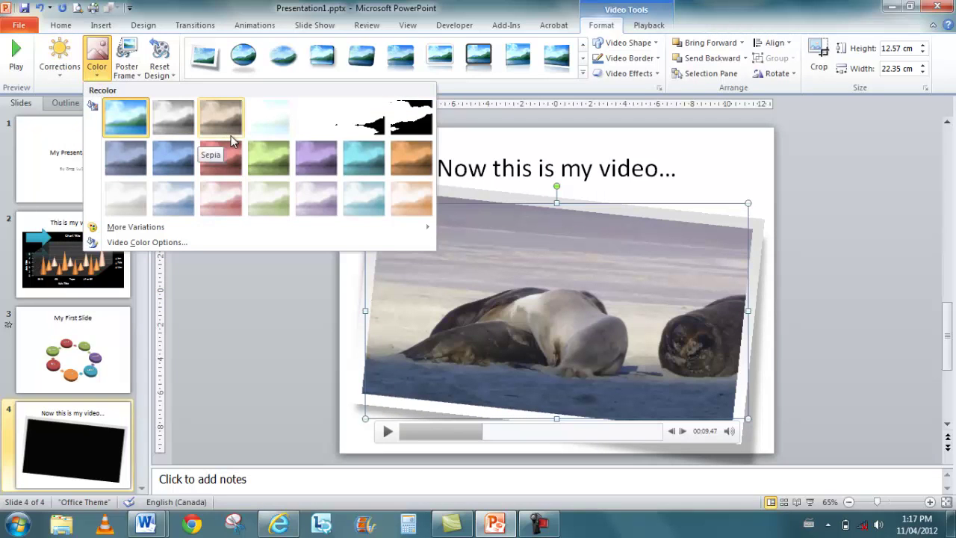
left_click(132, 77)
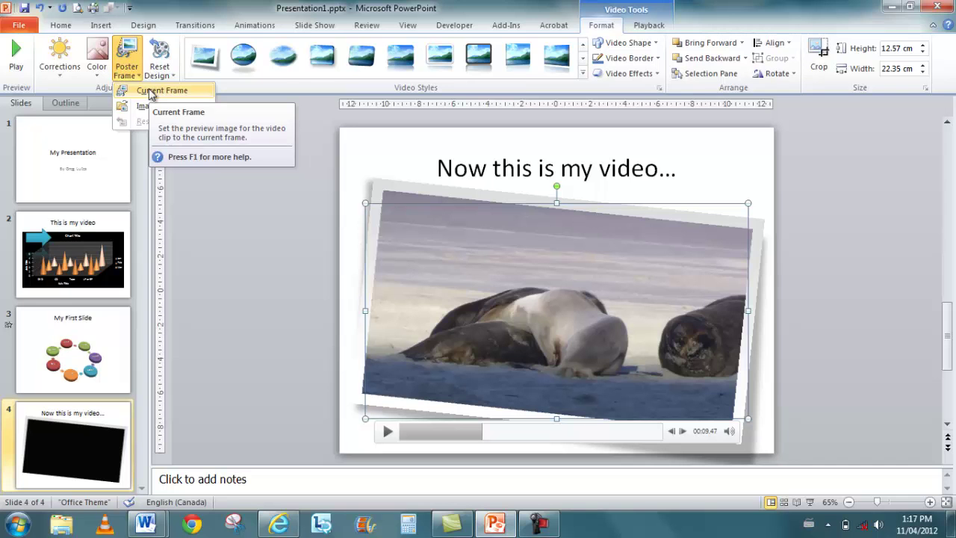
left_click(150, 90)
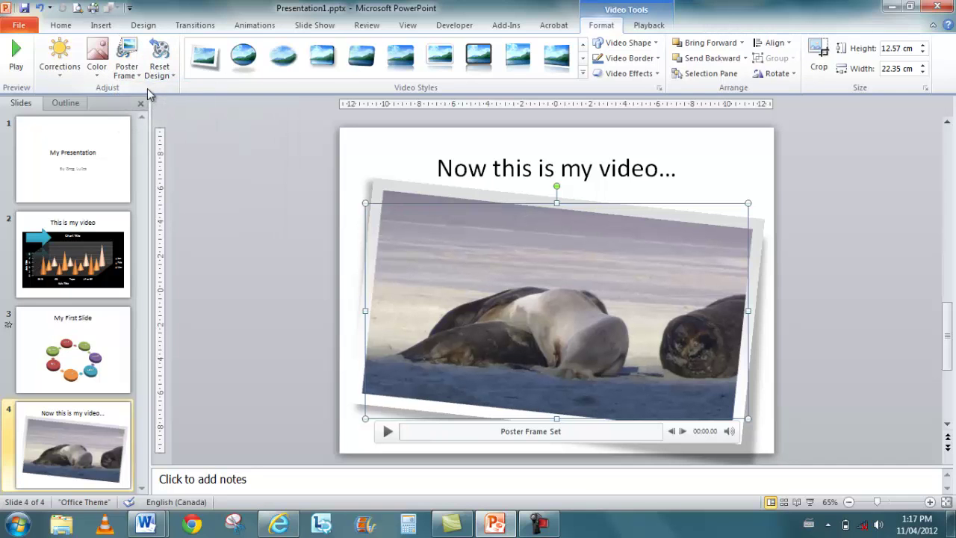
Review the Color, Corrections and Reset Design options without changing anything.
left_click(99, 76)
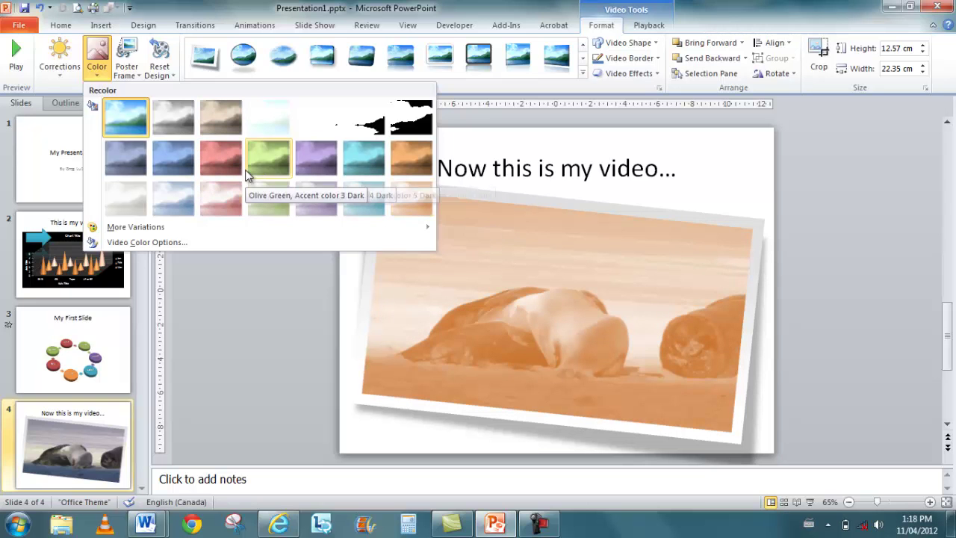
left_click(58, 72)
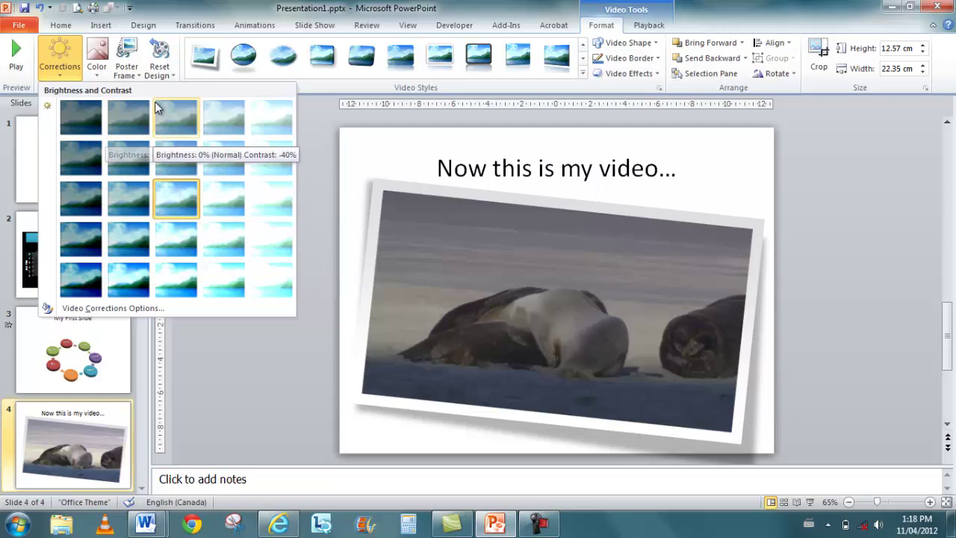
left_click(159, 77)
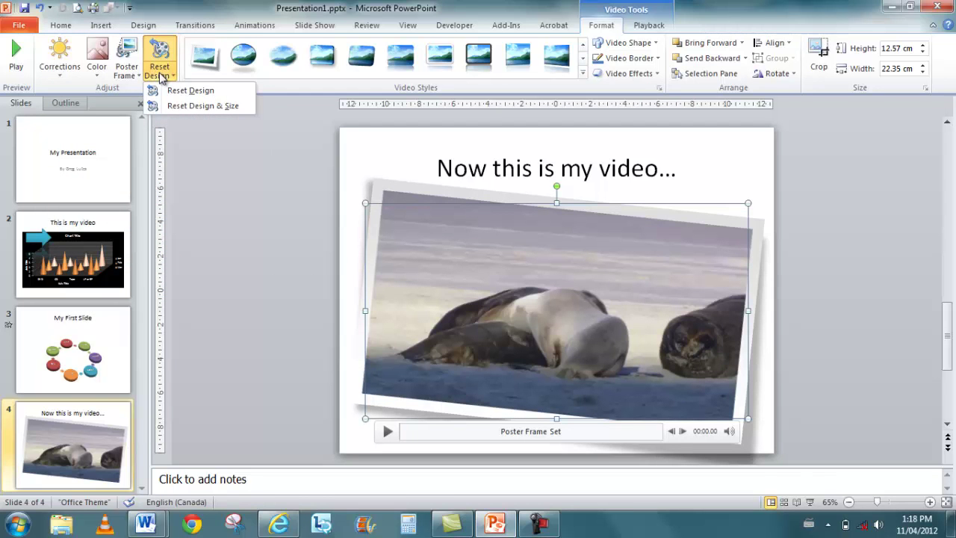
left_click(159, 77)
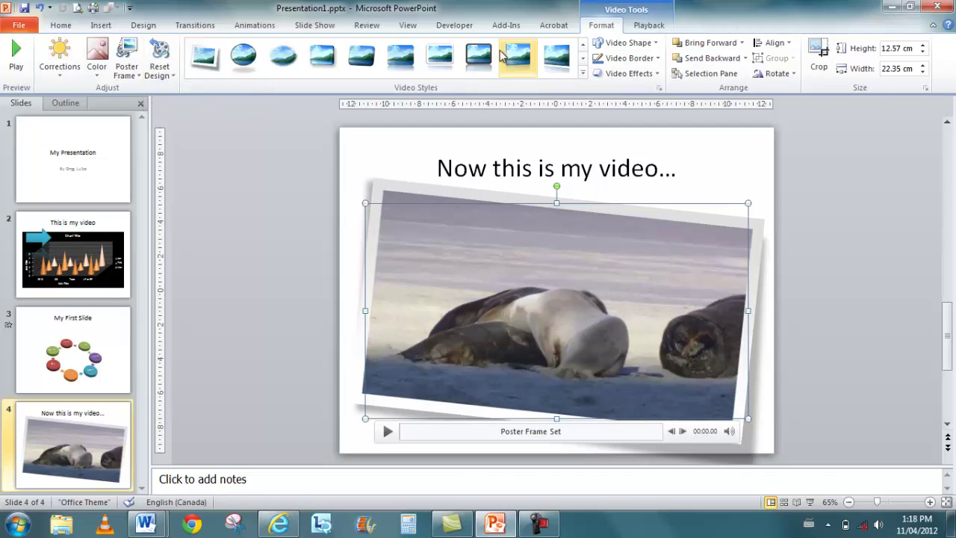
left_click(649, 45)
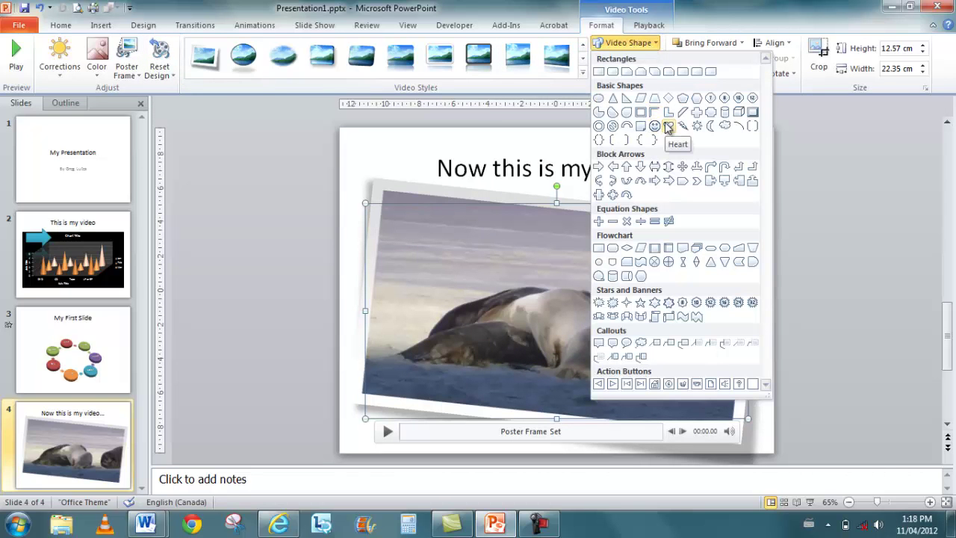
left_click(623, 46)
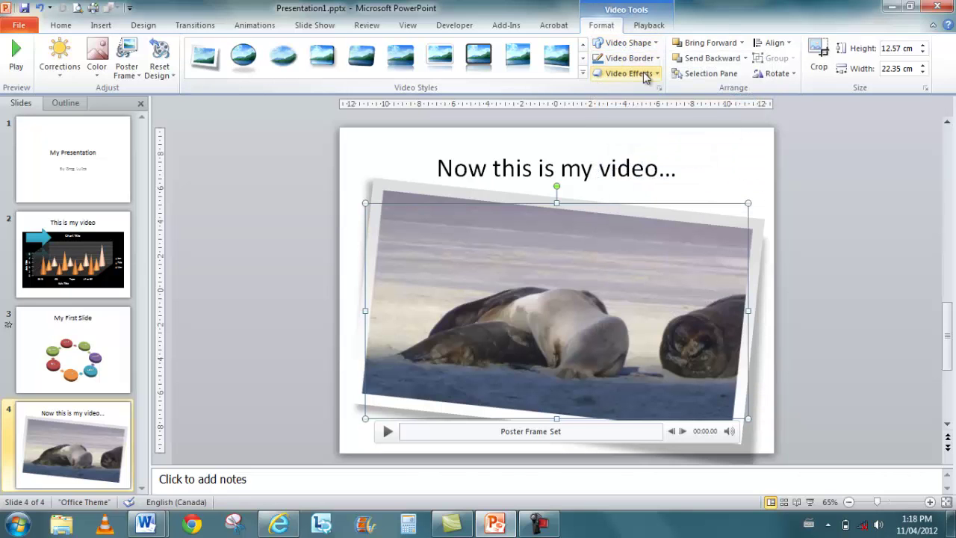
left_click(644, 74)
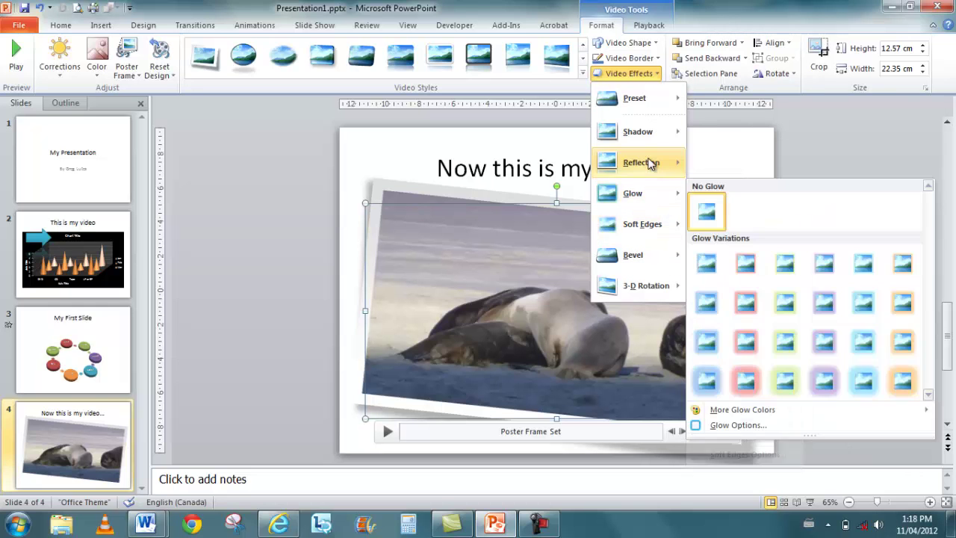
mouse_move(640, 96)
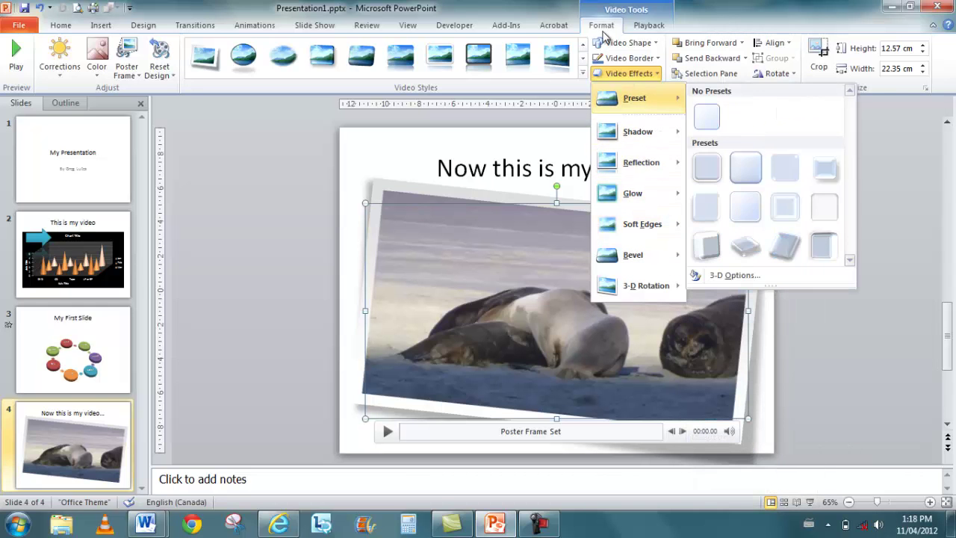
left_click(603, 33)
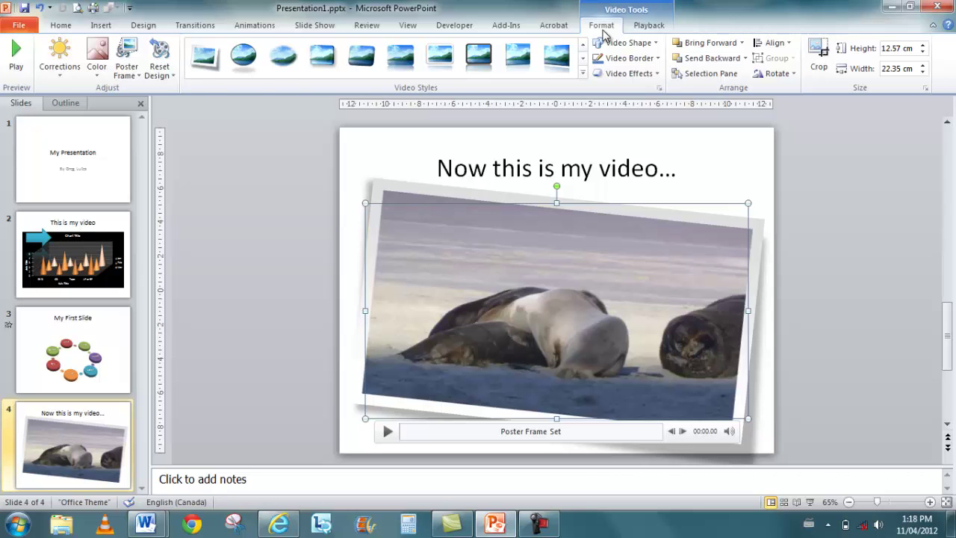
Show the video's Playback settings and add a bookmark at the current position.
left_click(650, 33)
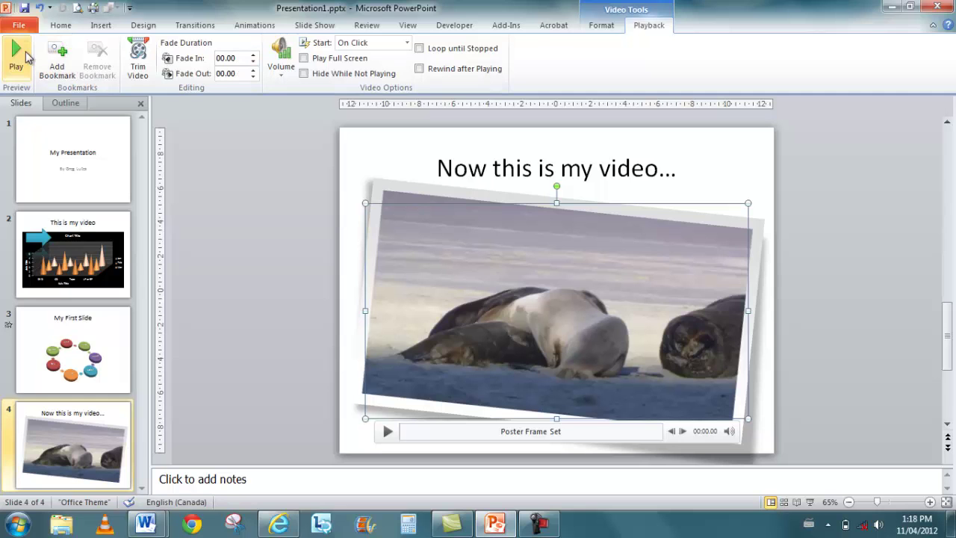
left_click(52, 60)
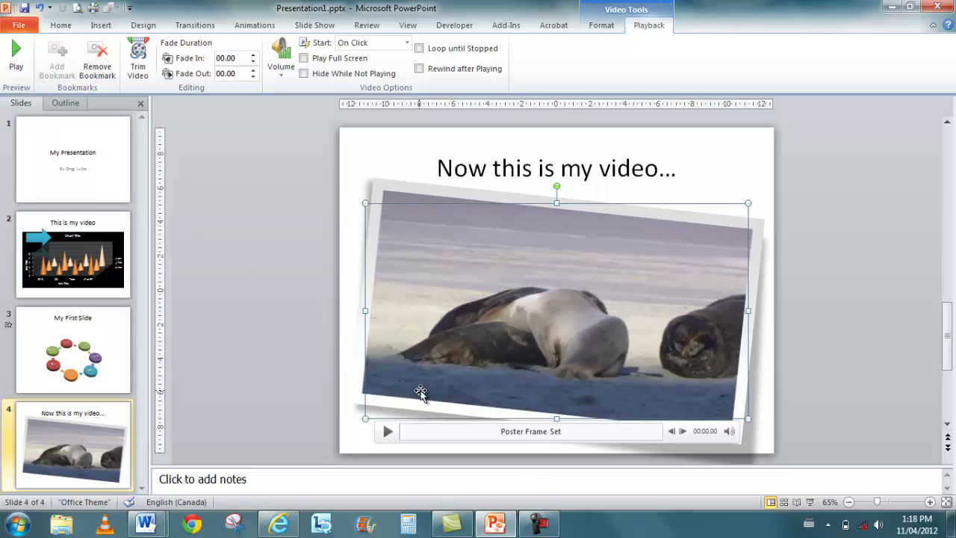
Add video bookmarks at 00:12.97, 00:16.81, 00:20.65 and 00:24.57.
left_click(513, 433)
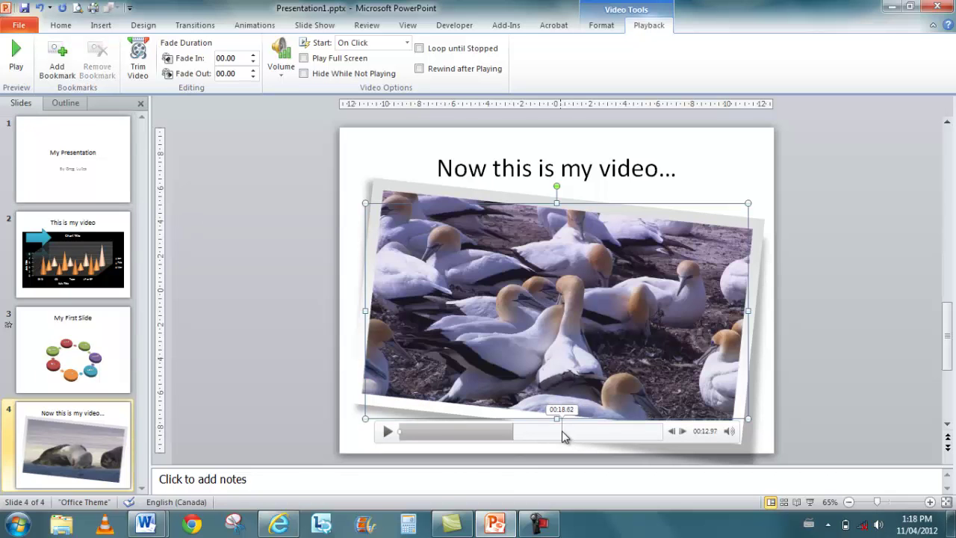
left_click(58, 68)
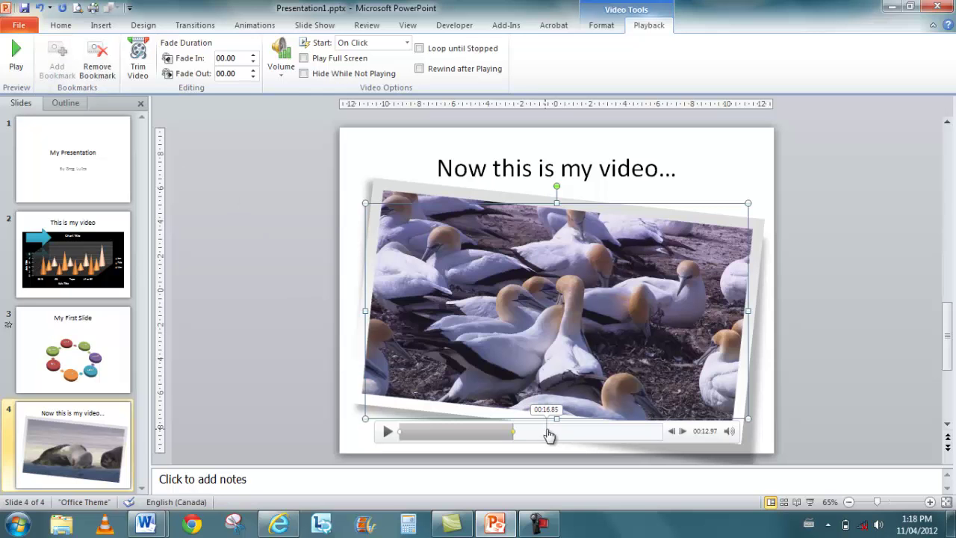
left_click(548, 433)
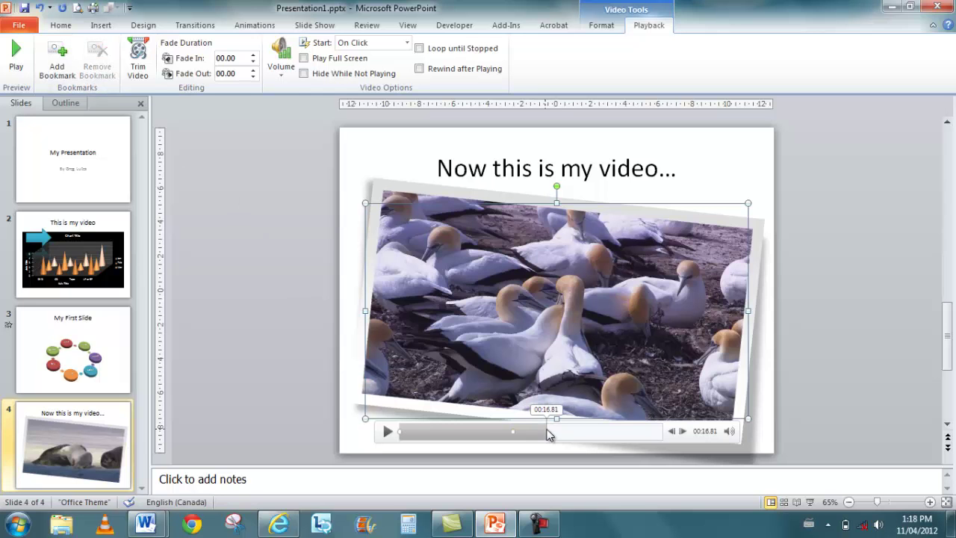
left_click(58, 69)
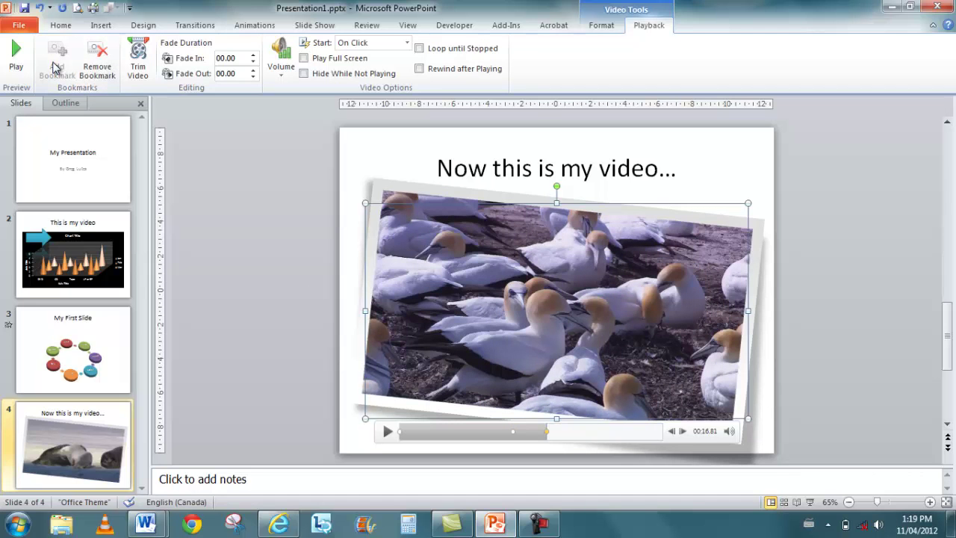
left_click(581, 435)
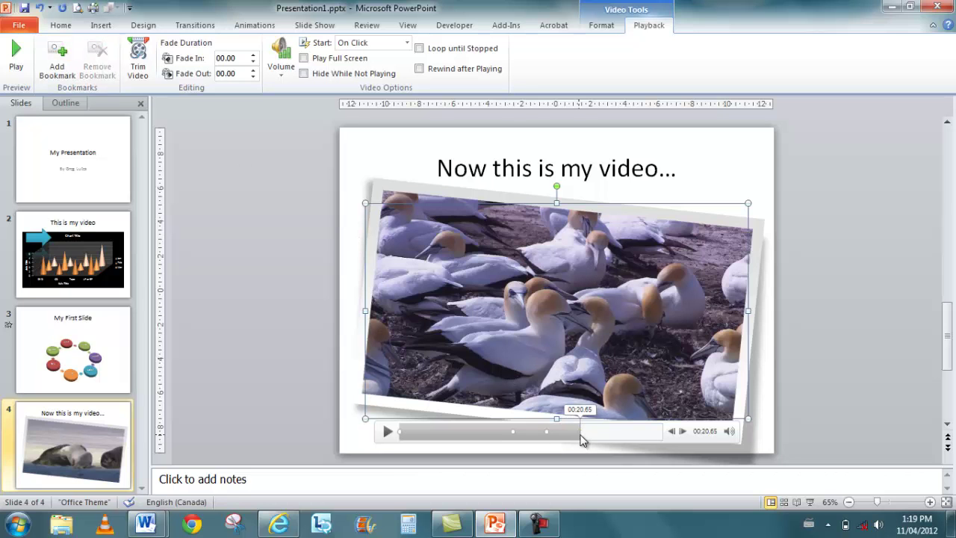
left_click(46, 71)
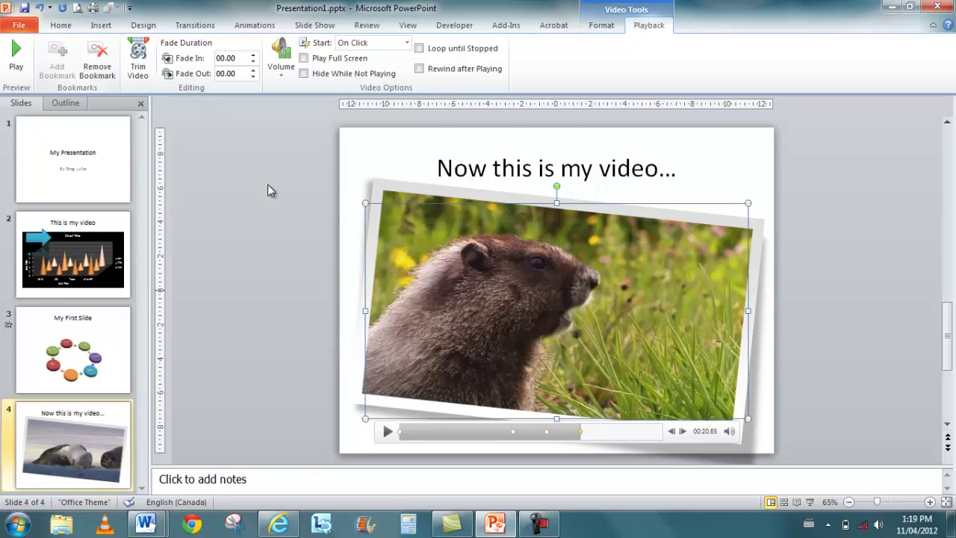
left_click(614, 432)
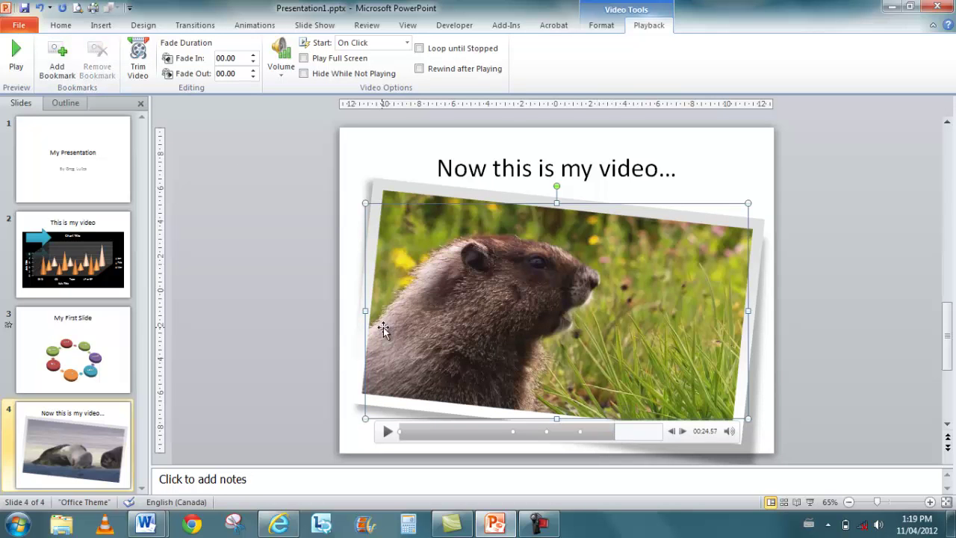
left_click(56, 54)
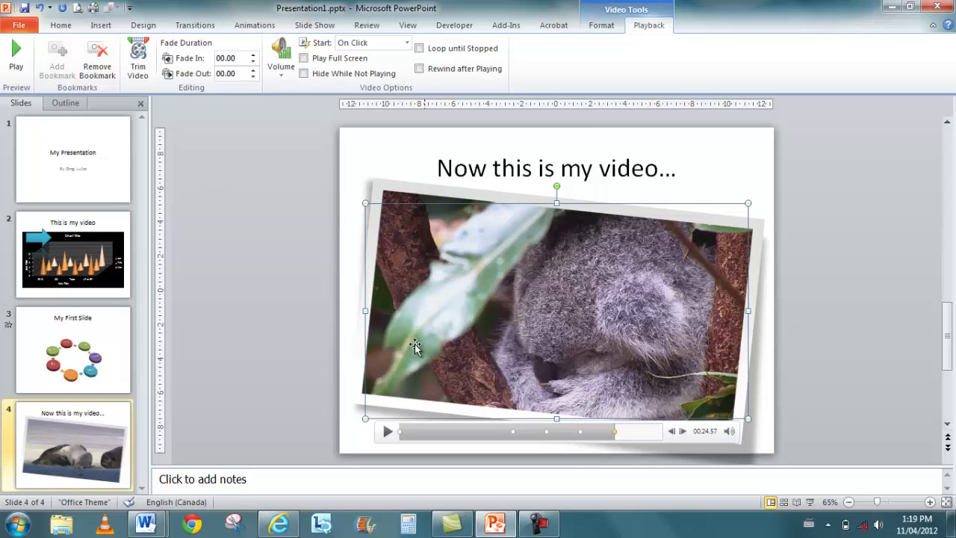
Jump to the 00:12.97, 00:20.65 and 00:24.57 bookmarks to check them.
left_click(511, 432)
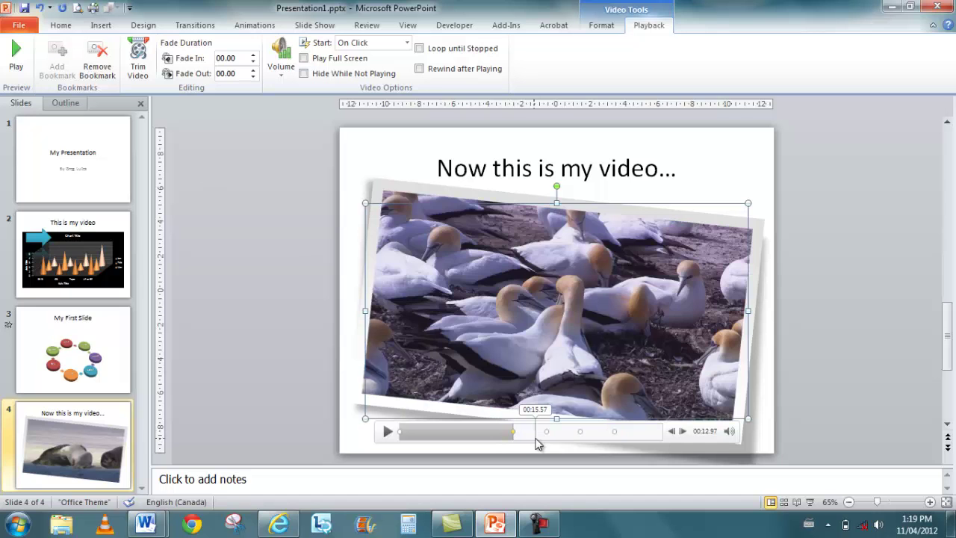
left_click(581, 433)
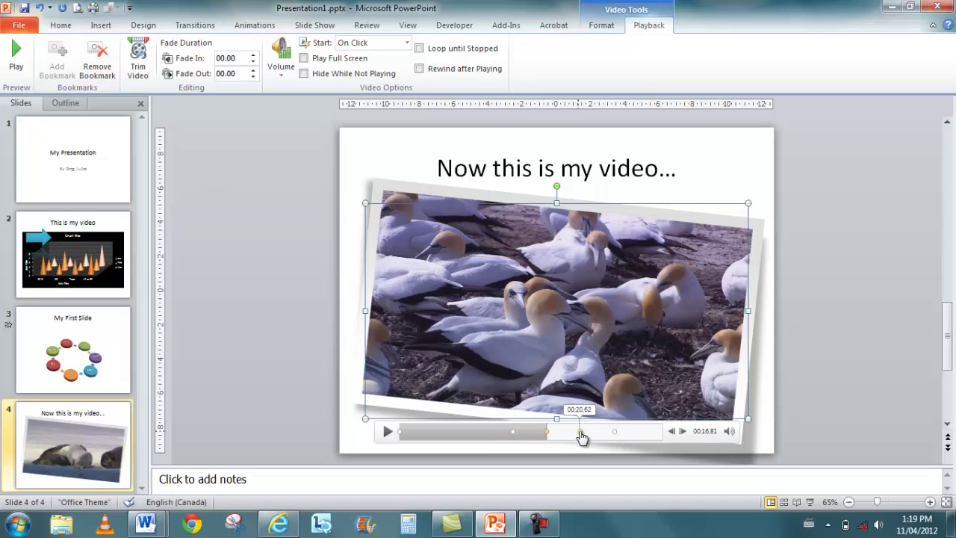
left_click(616, 432)
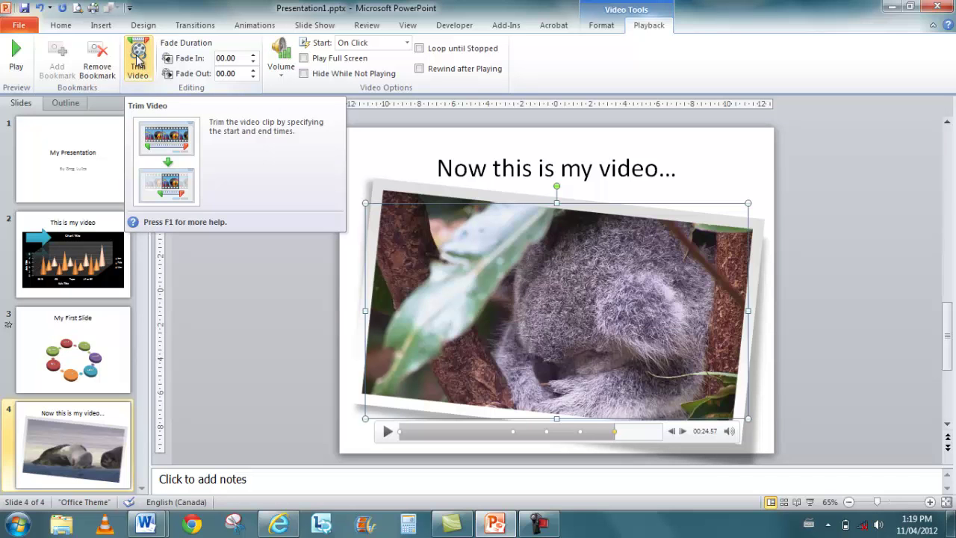
Inspect the video's Fade In and Volume settings unchanged, then go to slide 3, My First Slide.
left_click(245, 60)
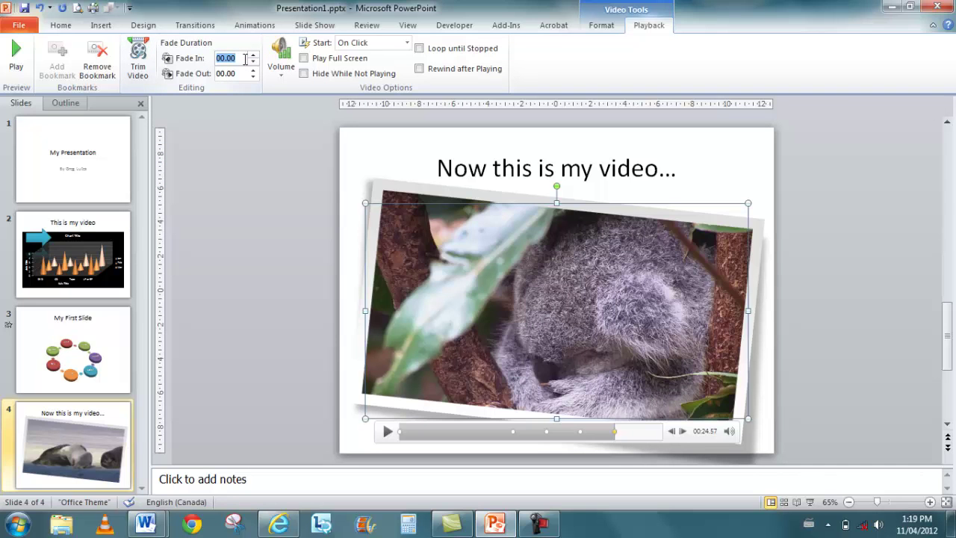
left_click(280, 74)
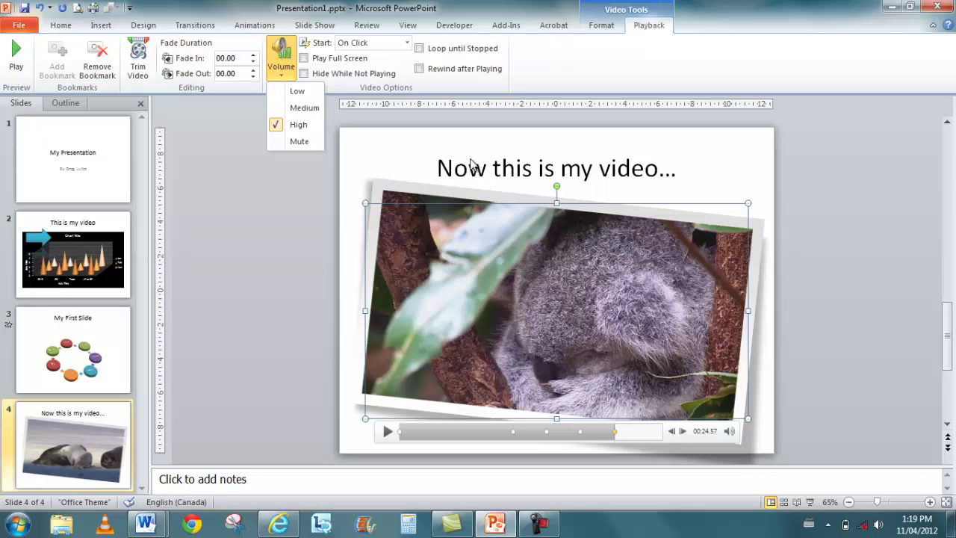
left_click(387, 160)
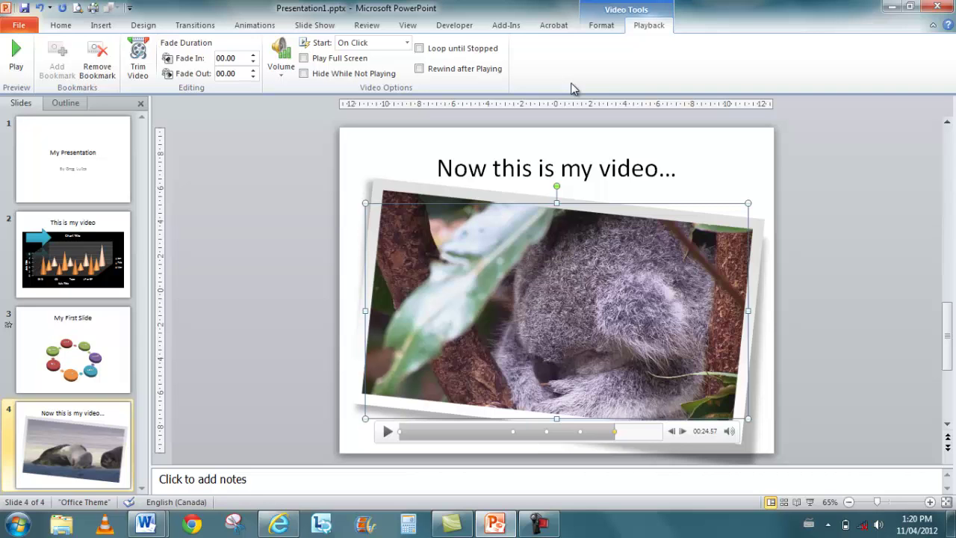
left_click(58, 370)
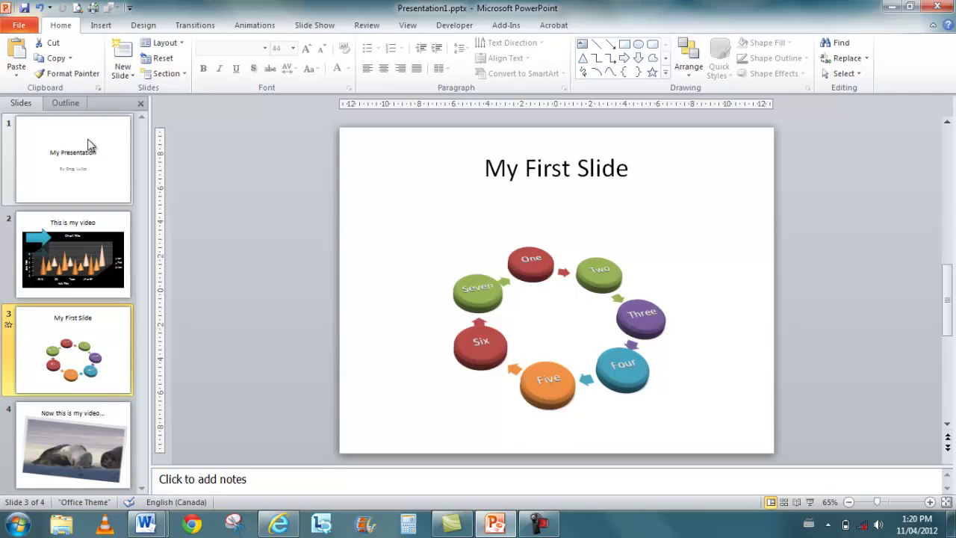
Show the Save & Send Change File Type list, including .ppt, .odp, PNG and JPEG.
left_click(19, 26)
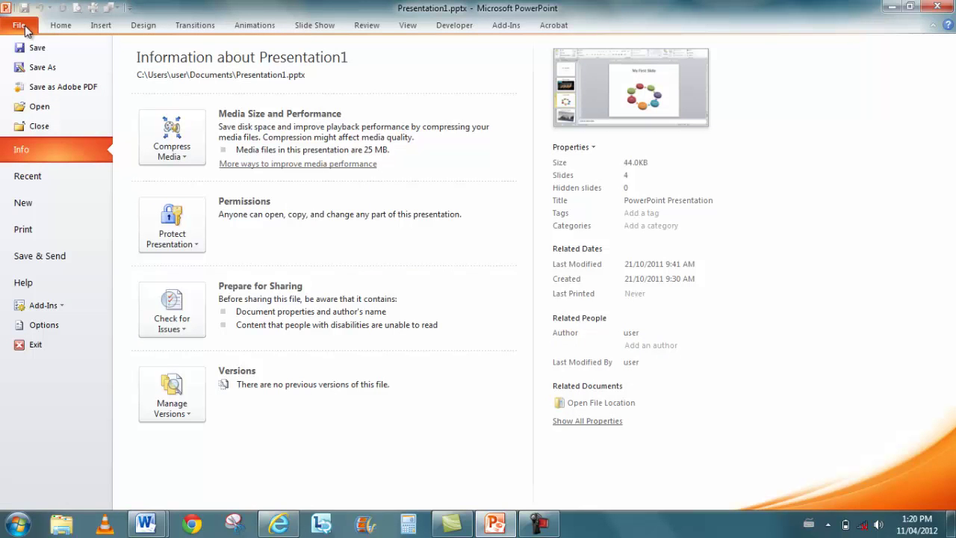
left_click(53, 256)
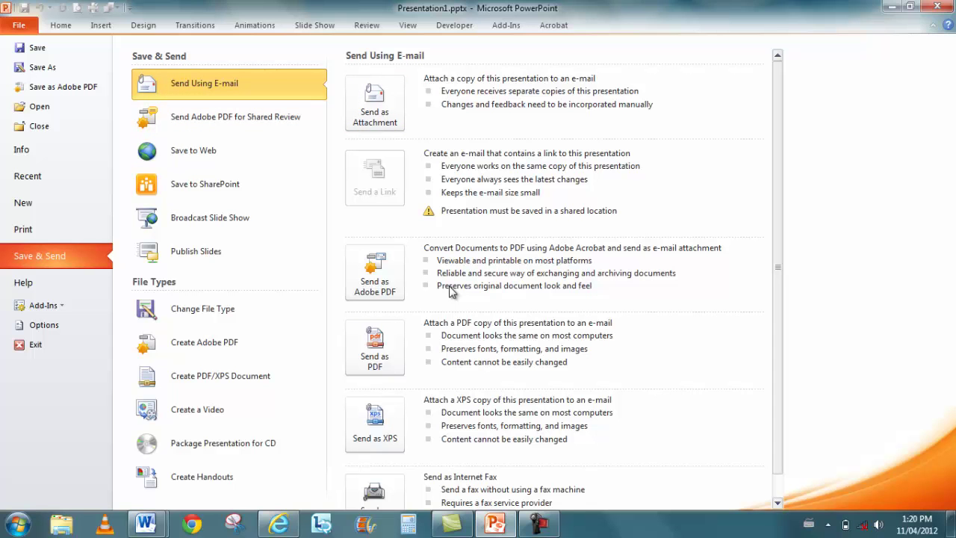
left_click(236, 316)
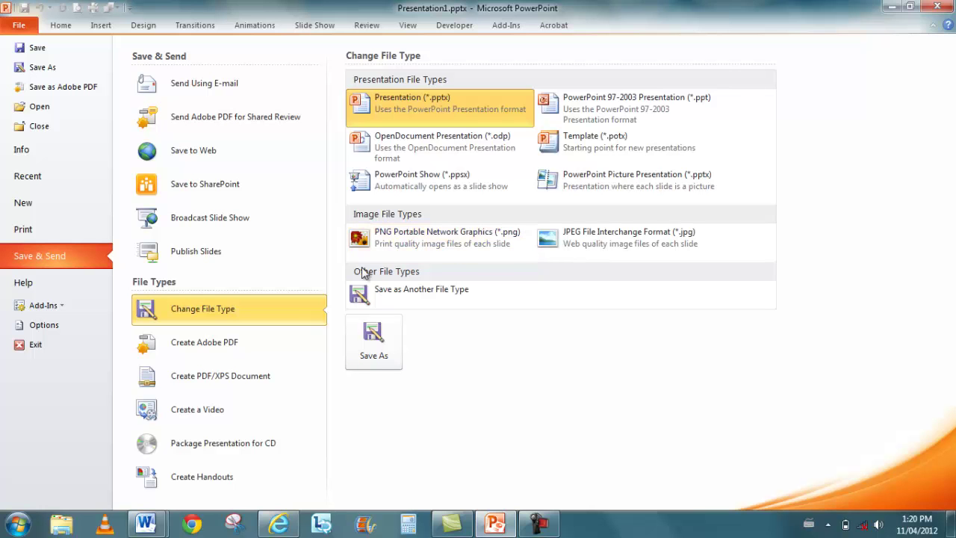
Preview the PDF and video export options, keeping Computer & HD Displays (960 x 720) quality.
left_click(287, 338)
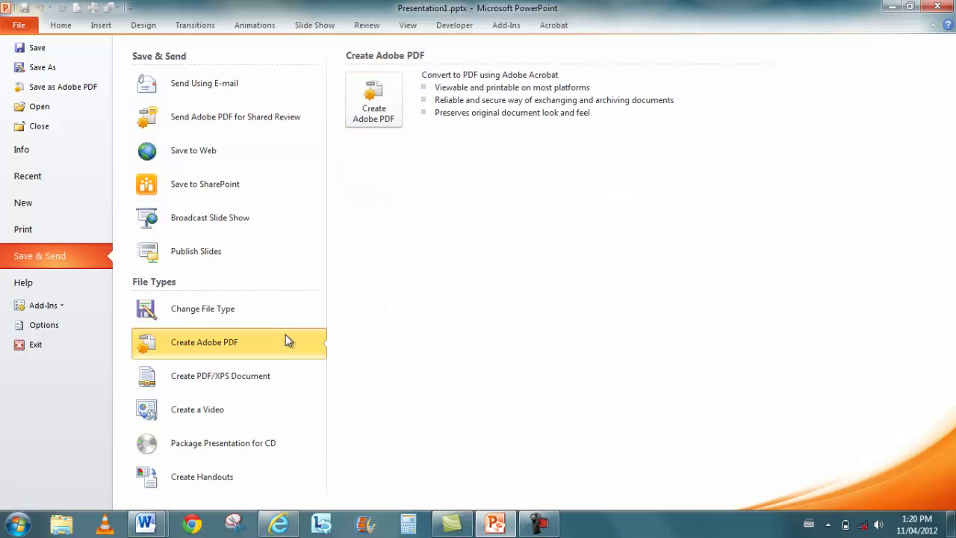
left_click(265, 373)
left_click(233, 413)
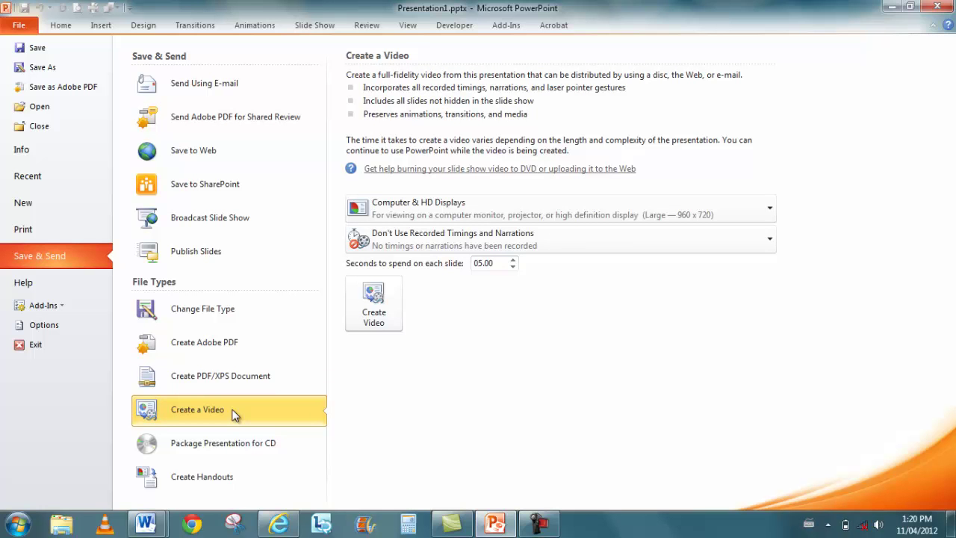
left_click(770, 211)
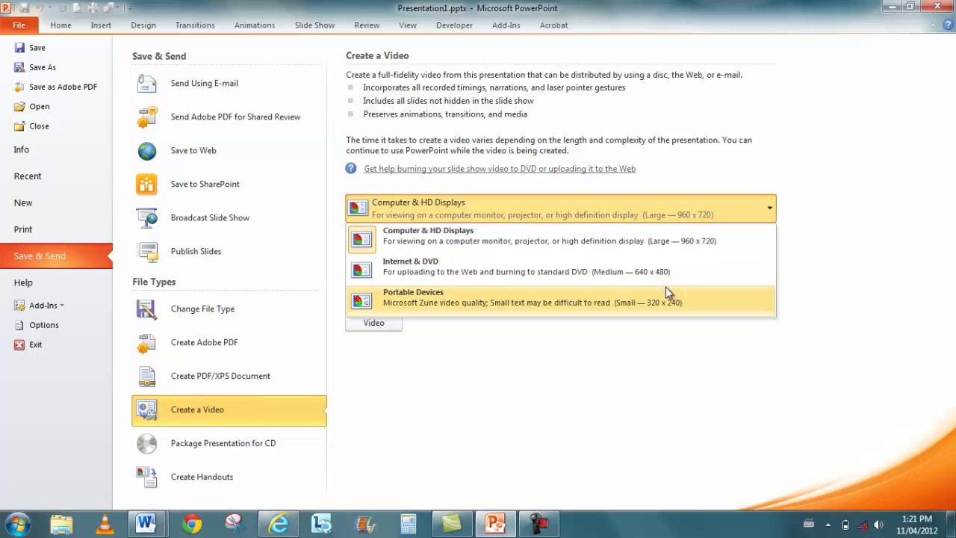
left_click(590, 253)
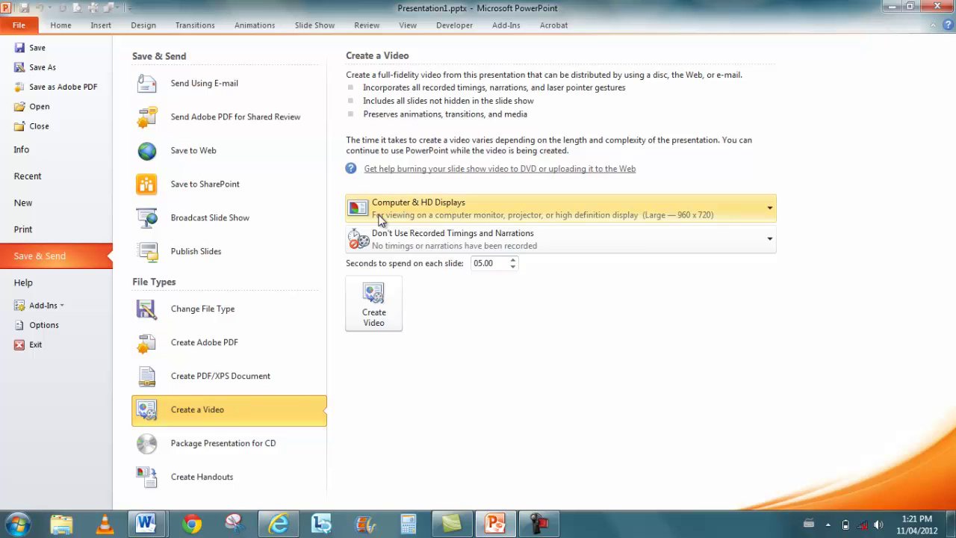
View the Package Presentation for CD and Create Handouts in Microsoft Word options.
left_click(226, 443)
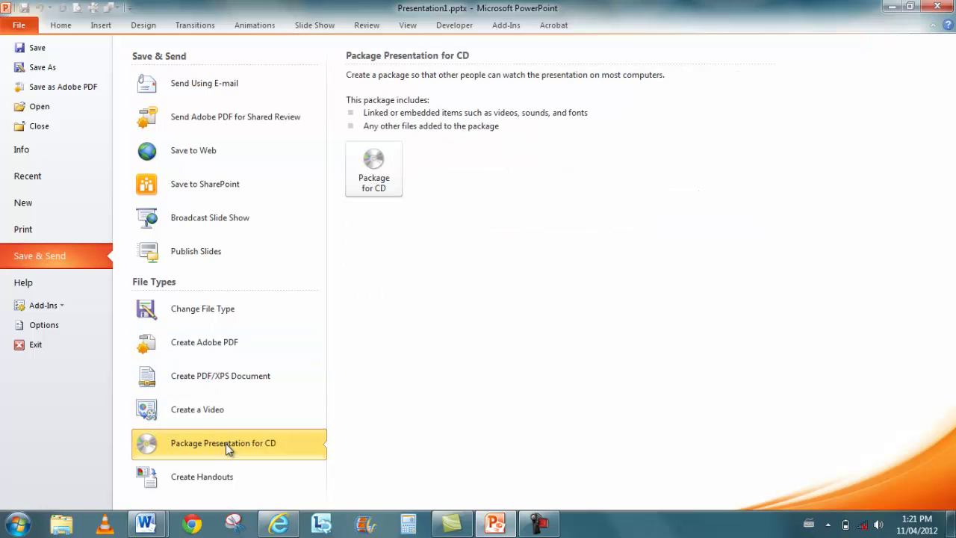
left_click(225, 476)
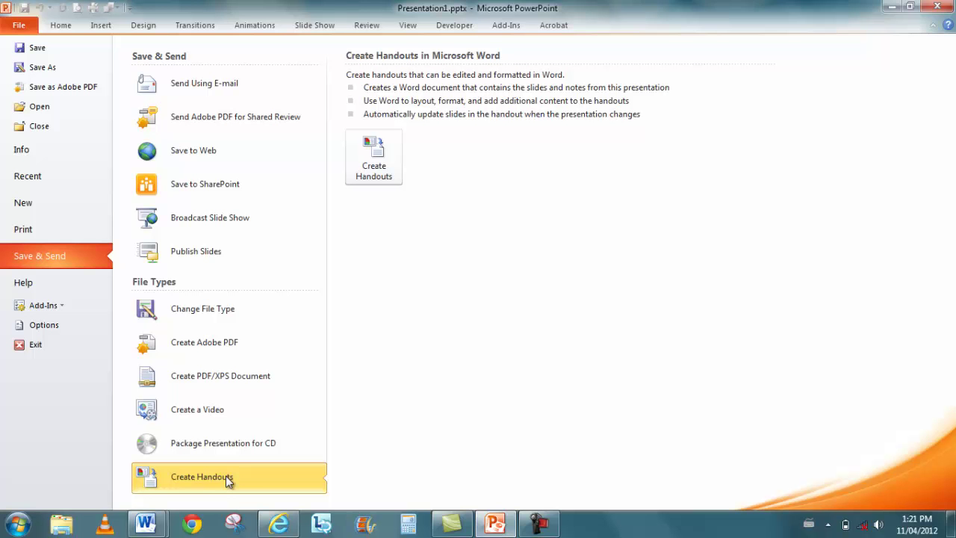
Return to editing and browse the Insert tab's Photo Album options without choosing any.
left_click(63, 27)
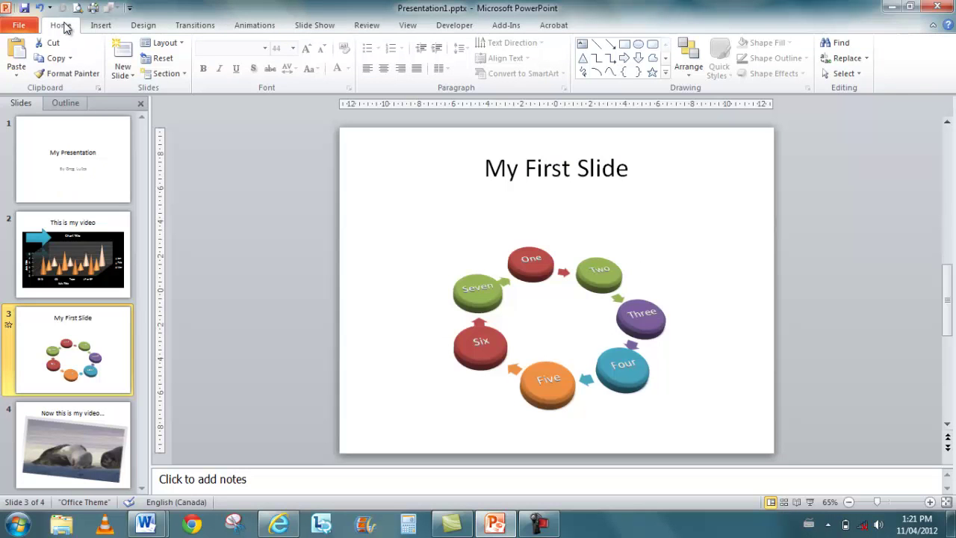
left_click(101, 24)
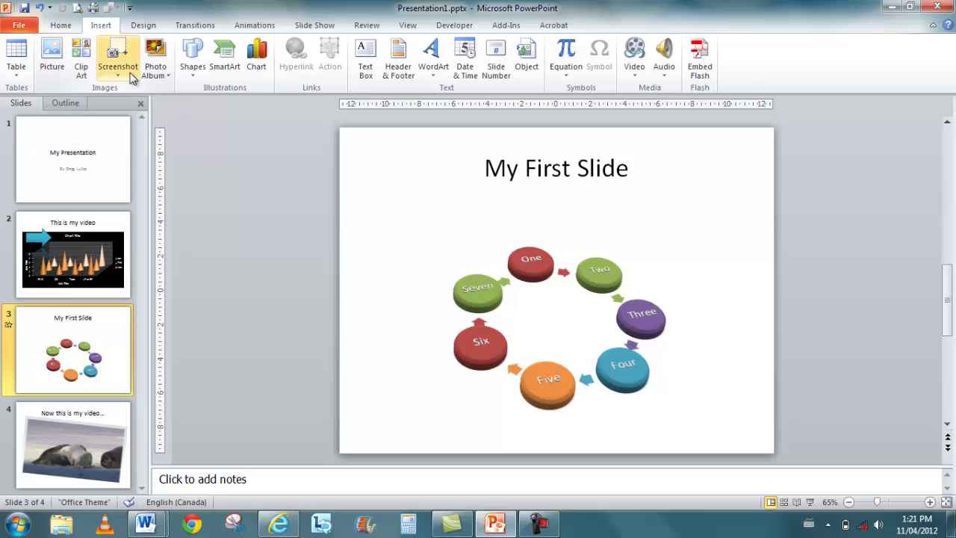
left_click(158, 76)
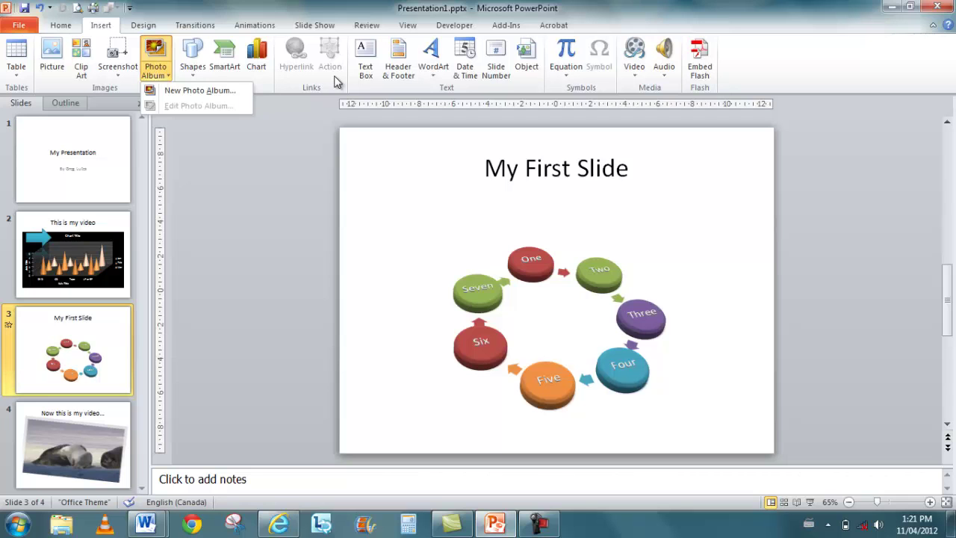
left_click(369, 94)
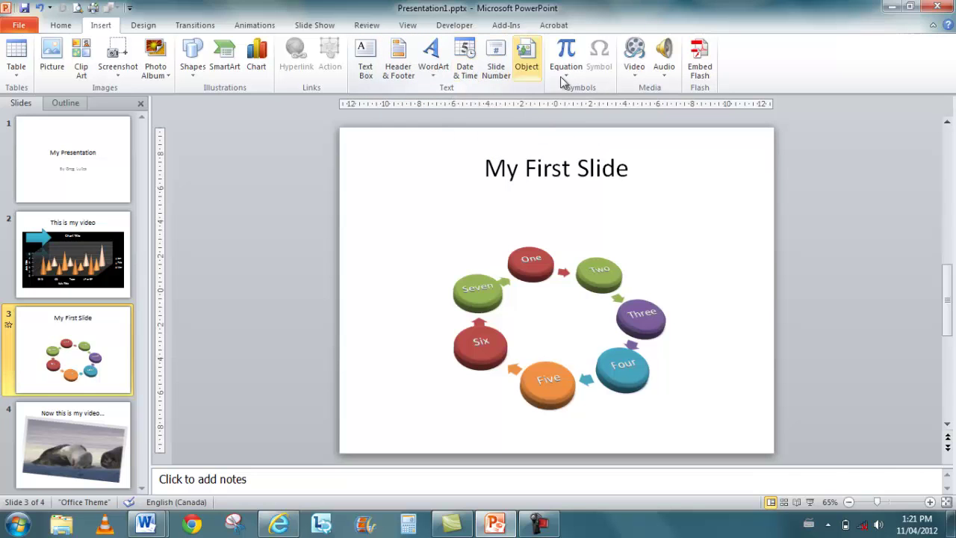
Browse the Video and Audio insert options, closing them without inserting anything.
left_click(634, 75)
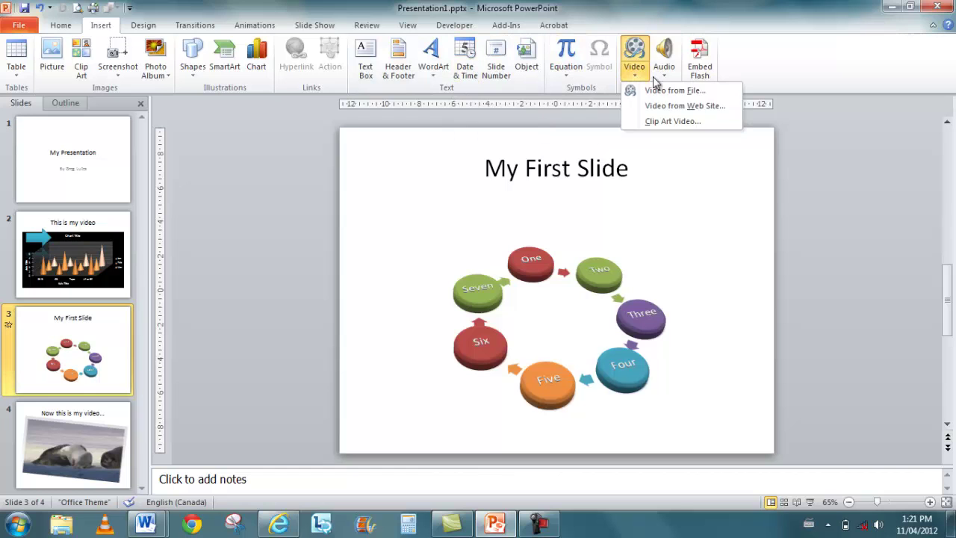
left_click(661, 77)
left_click(807, 62)
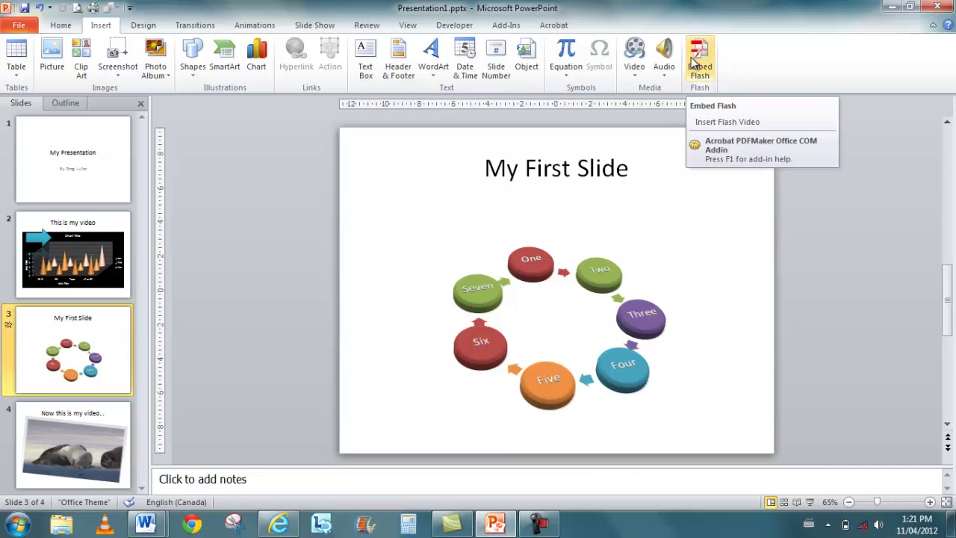
left_click(544, 529)
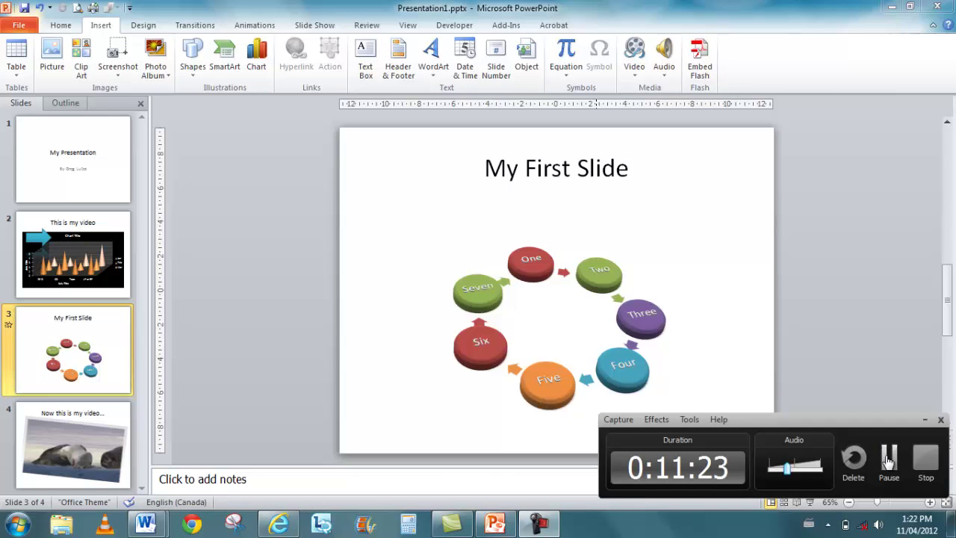